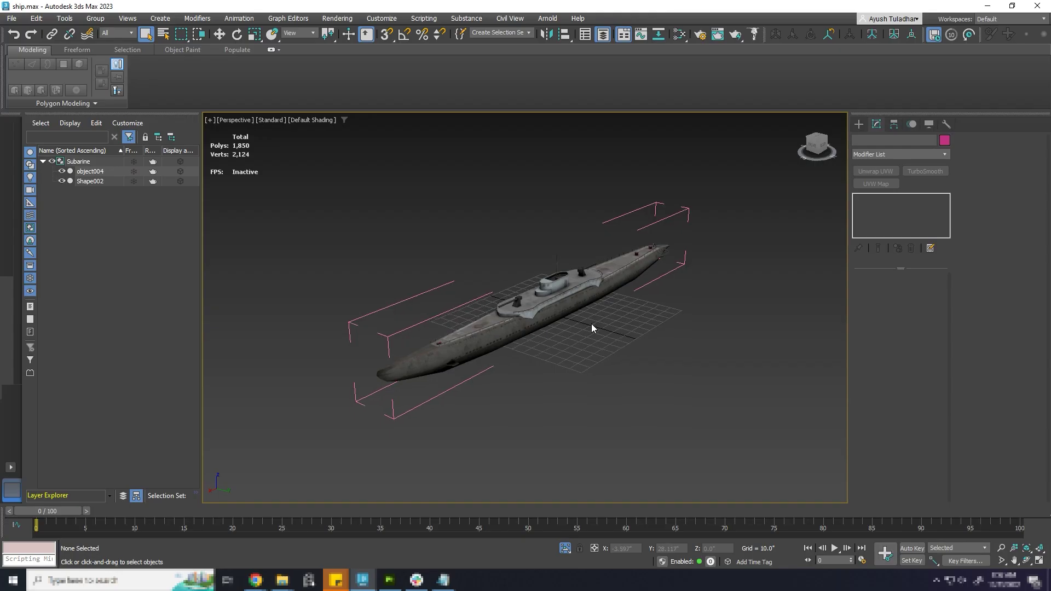
Apply Unwrap UVW to object004 and Shape002, move their UVs to map channel 2, and collapse the stack
click(91, 172)
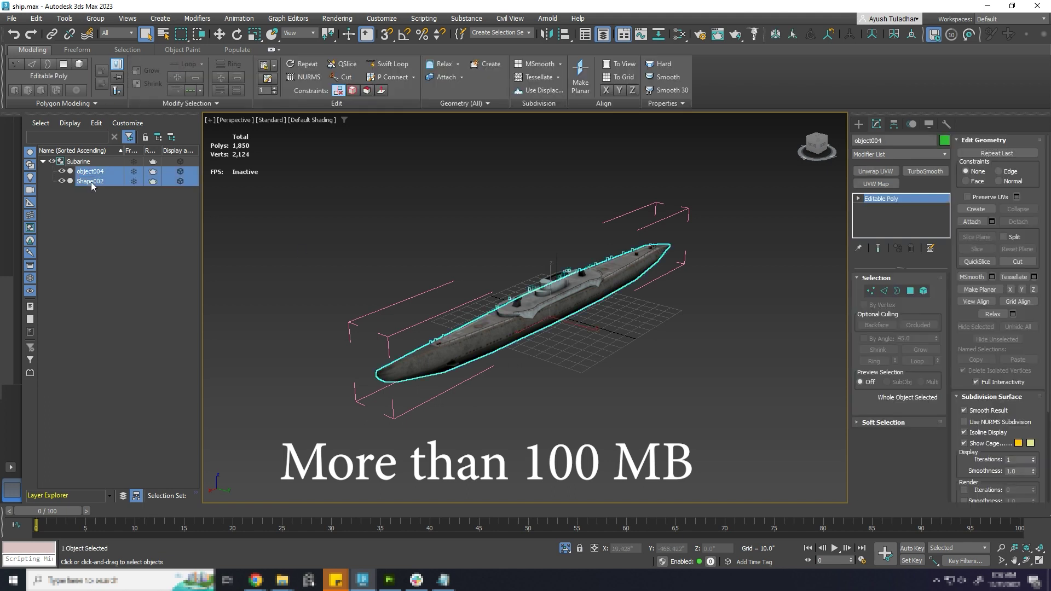
ctrl+click(91, 182)
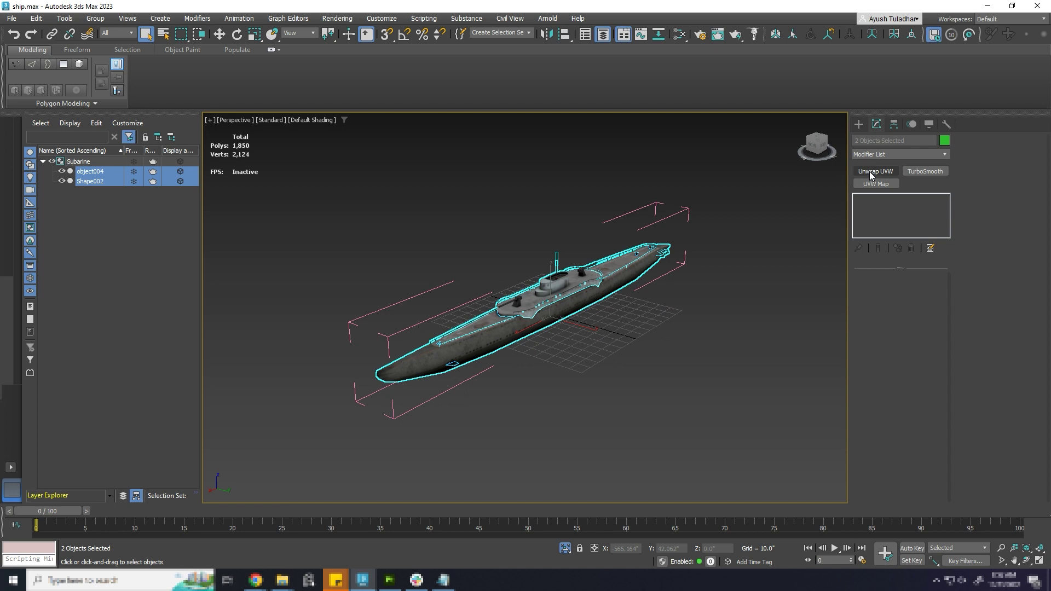
click(871, 172)
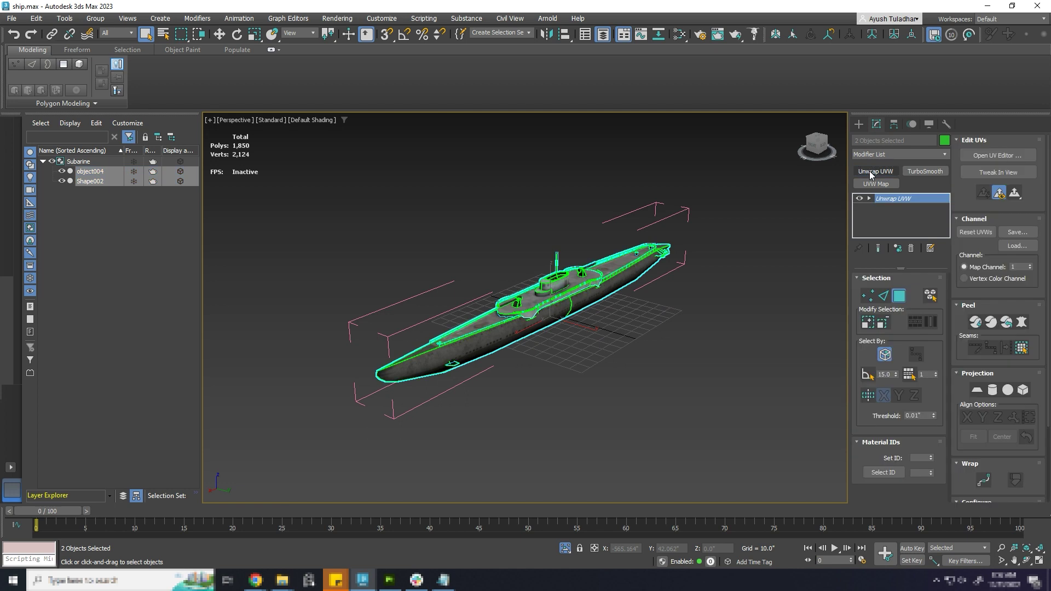
click(1031, 265)
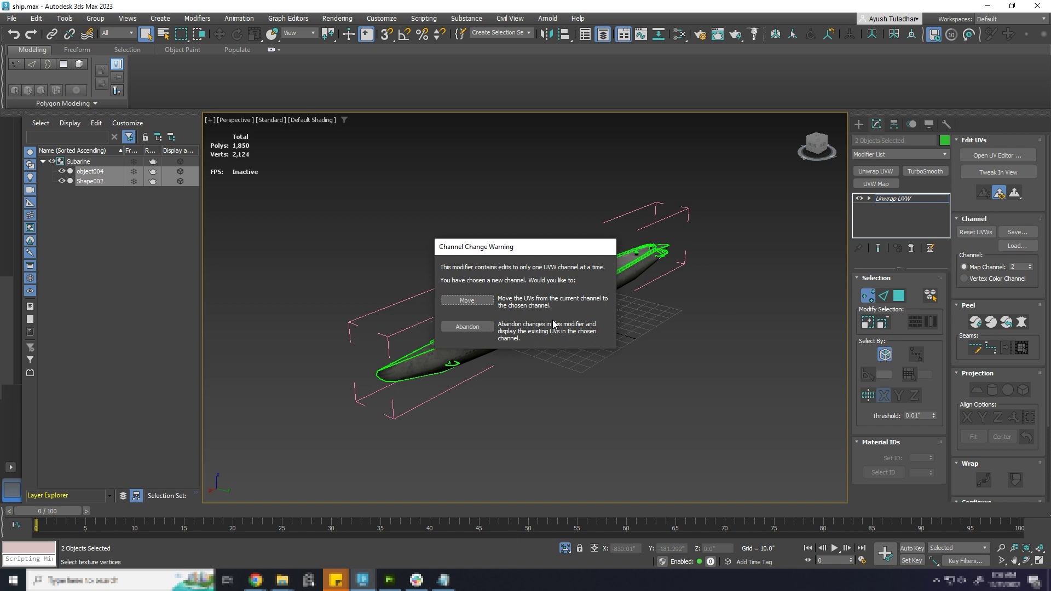
click(468, 301)
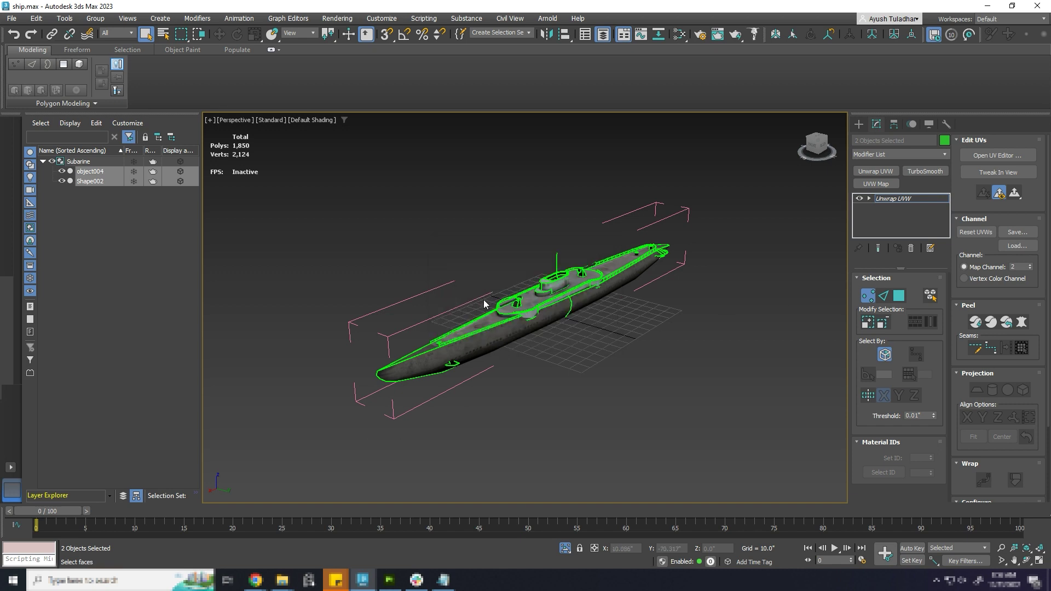
right_click(908, 221)
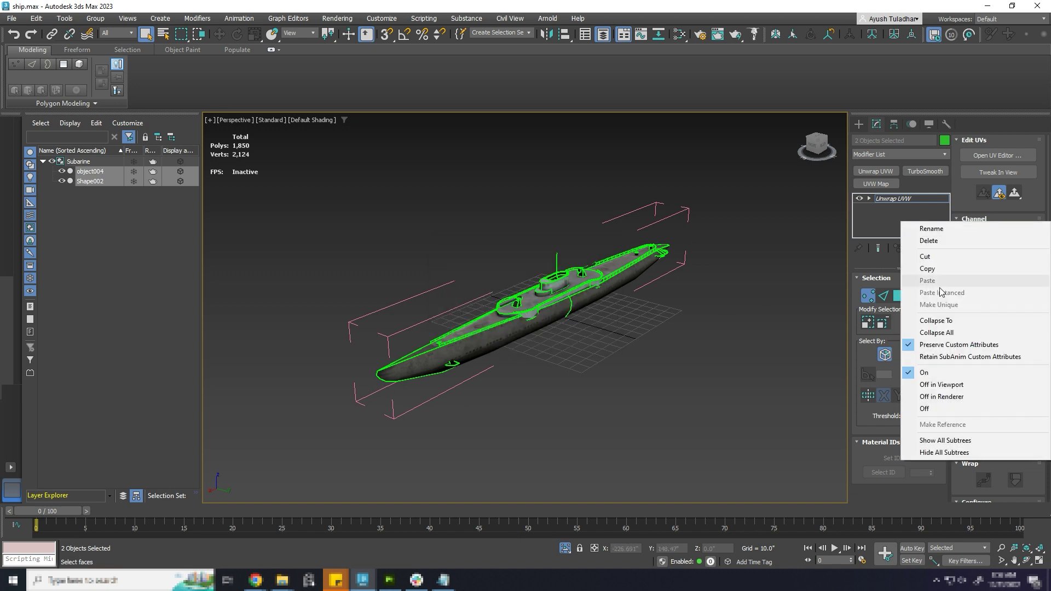
click(935, 332)
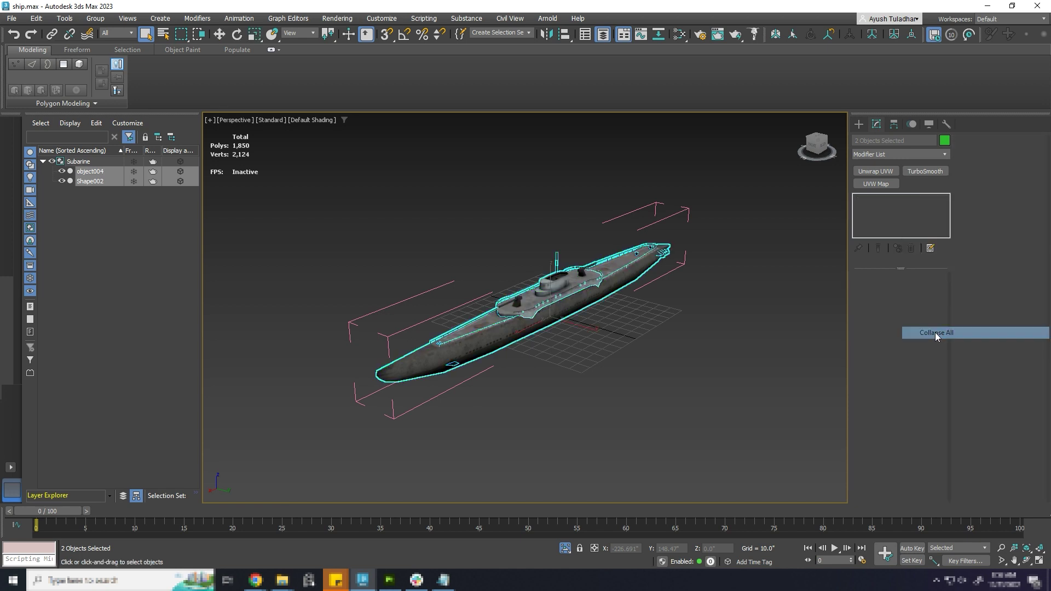
Add a new Unwrap UVW modifier on map channel 2, abandoning the current channel's edits, and inspect the UVs in the UV editor
click(876, 171)
click(1013, 266)
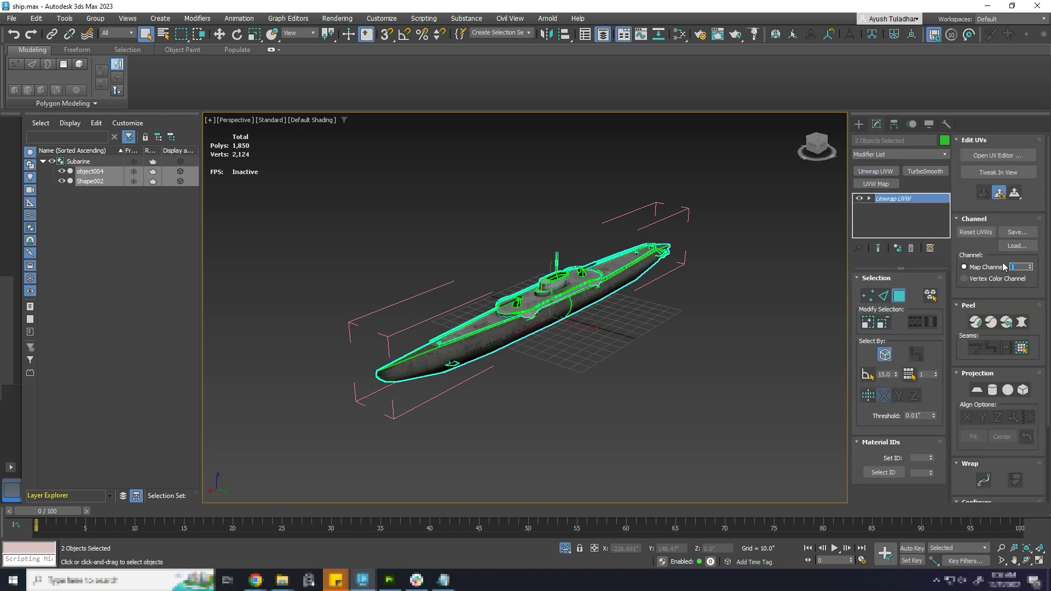
text(2)
key(Return)
click(460, 327)
click(997, 156)
scroll(608, 246, down, 7)
middle_drag(617, 223, 555, 228)
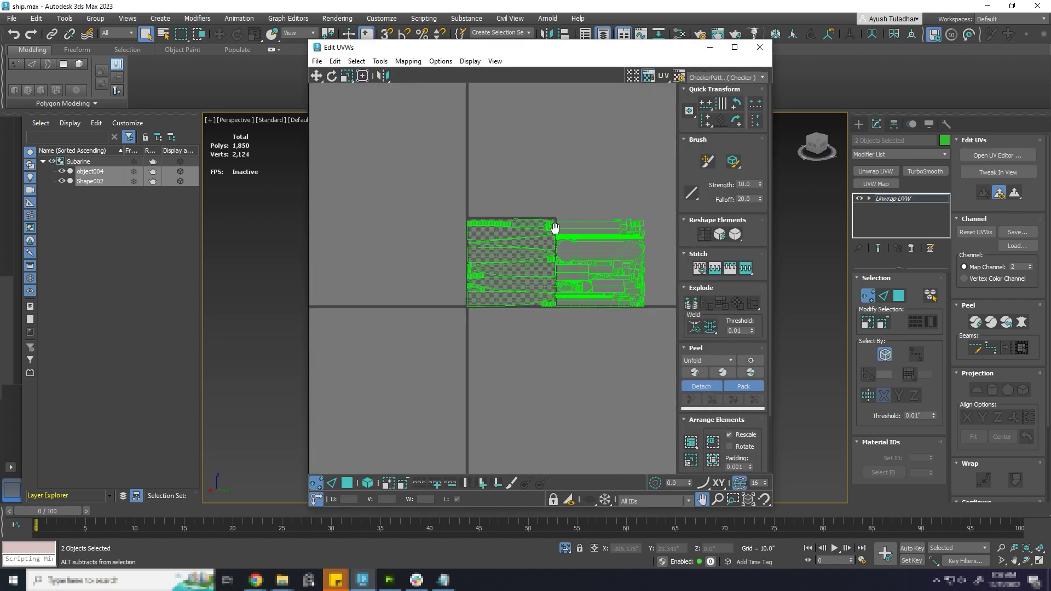
scroll(555, 228, up, 3)
click(759, 47)
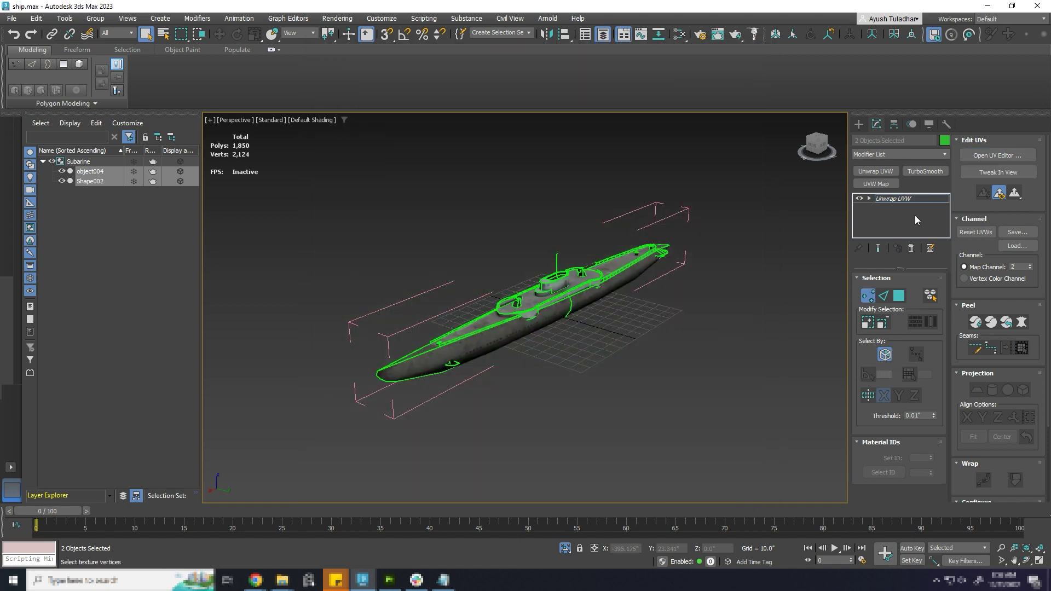
Switch back to map channel 1 with Abandon and arrange its UVs with Pack Normalize in the UV editor
drag(1019, 267, 994, 260)
key(Return)
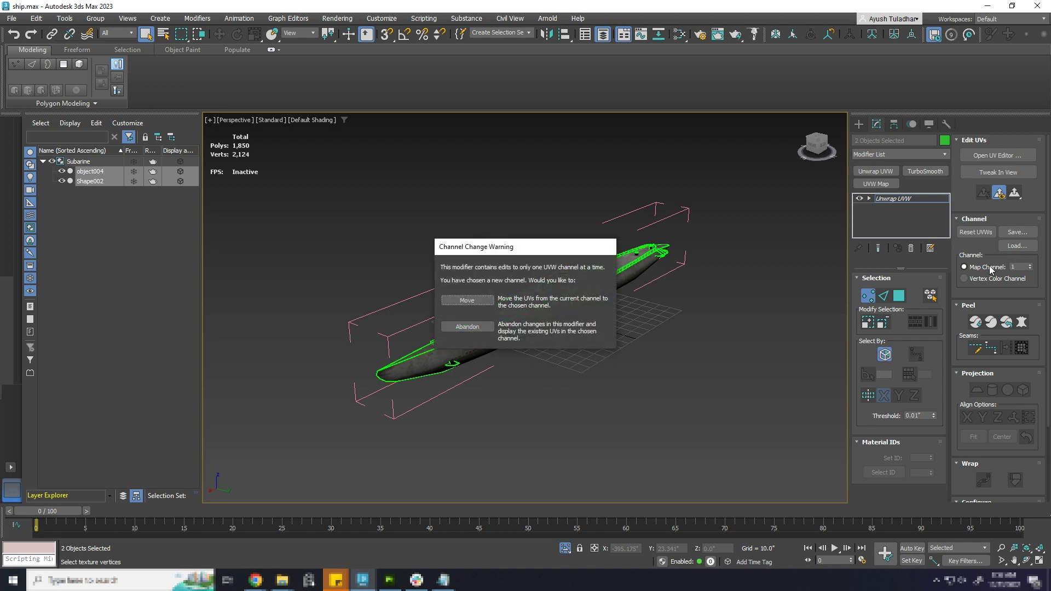
click(467, 327)
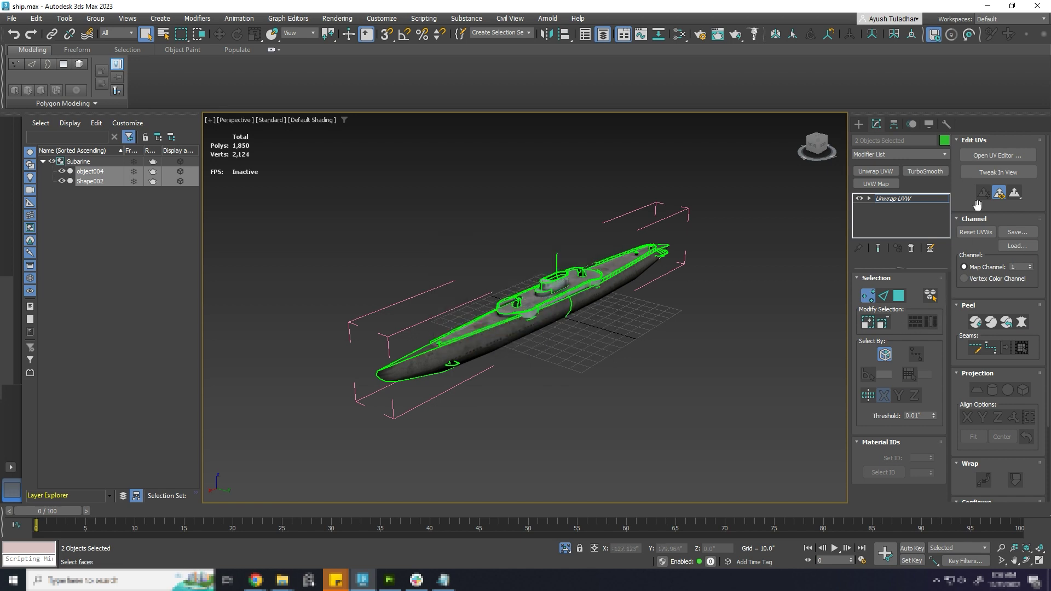
click(997, 156)
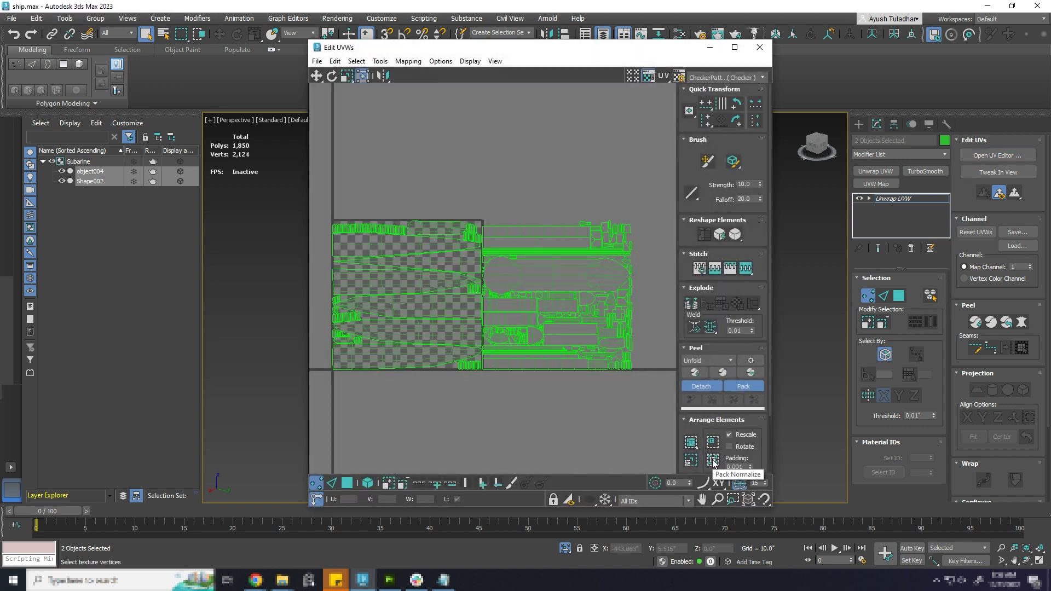
click(712, 461)
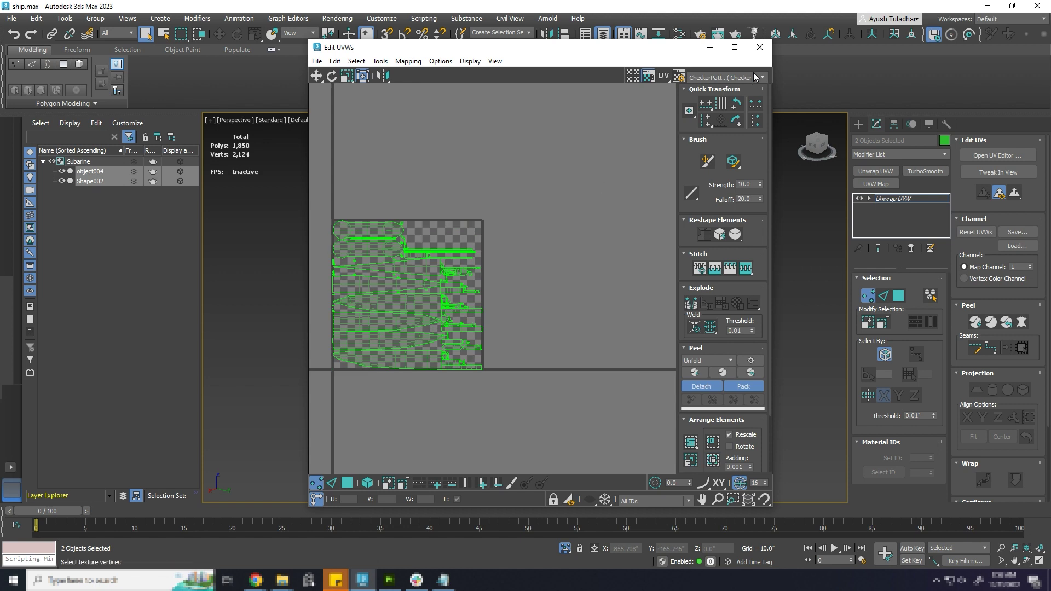
click(759, 47)
Repack all channel 1 UV shells in UVLayout through UVPipe and send the result back to 3ds Max
drag(520, 251, 703, 286)
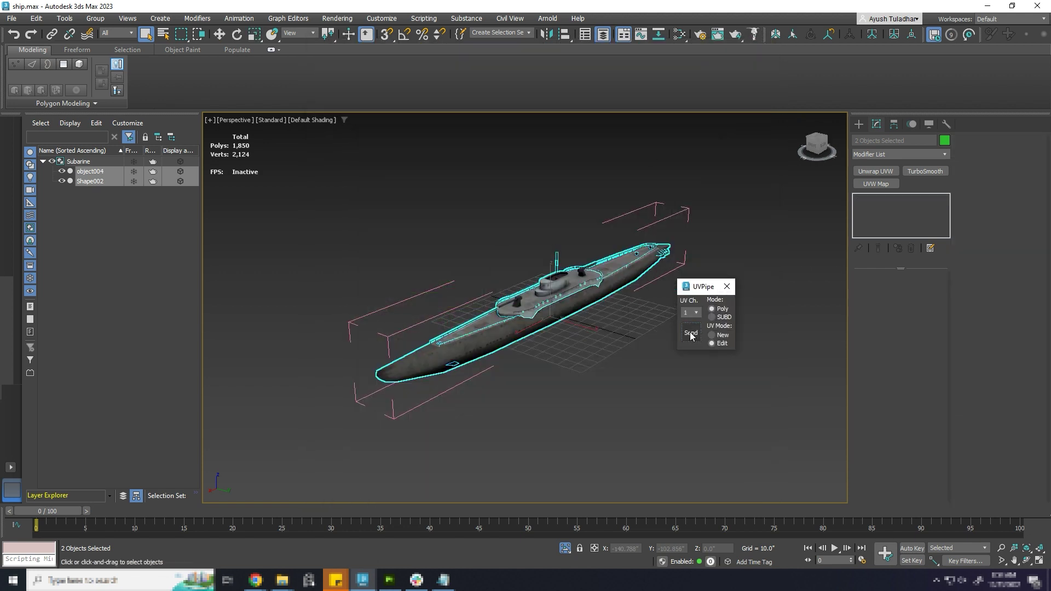
click(691, 333)
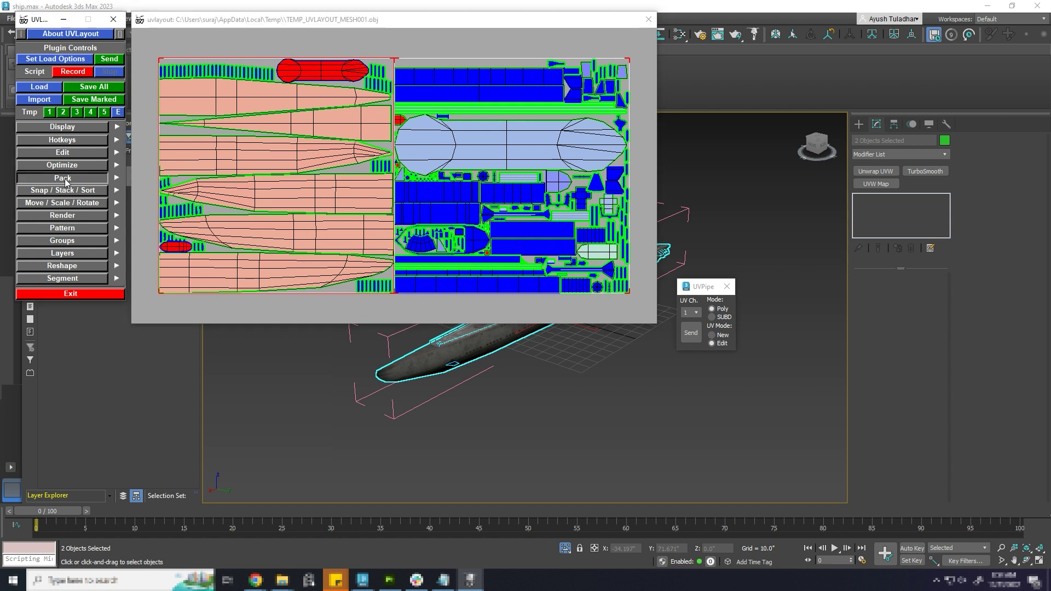
click(63, 177)
click(101, 264)
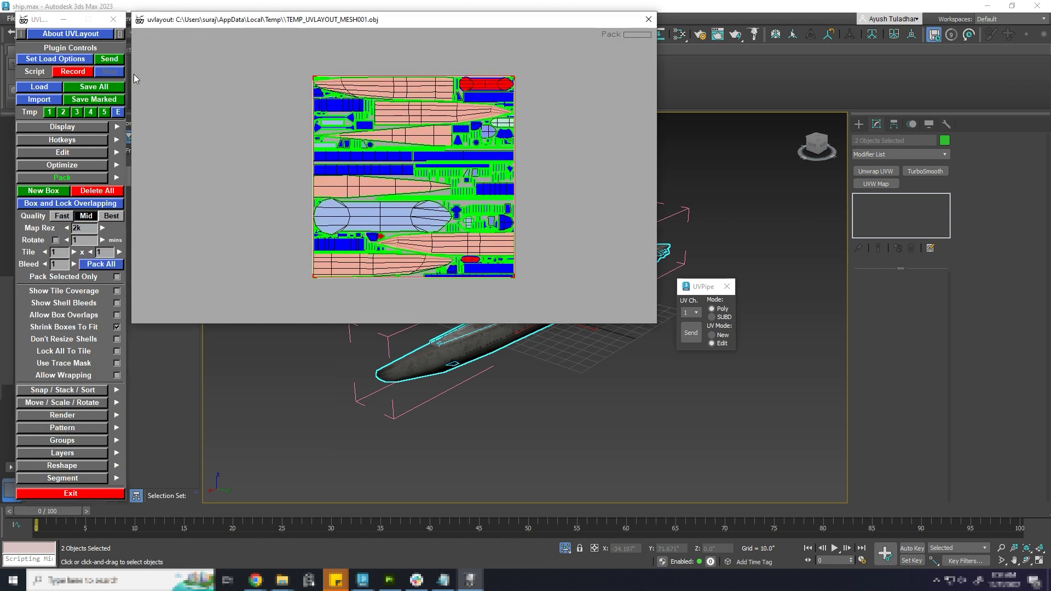
click(110, 58)
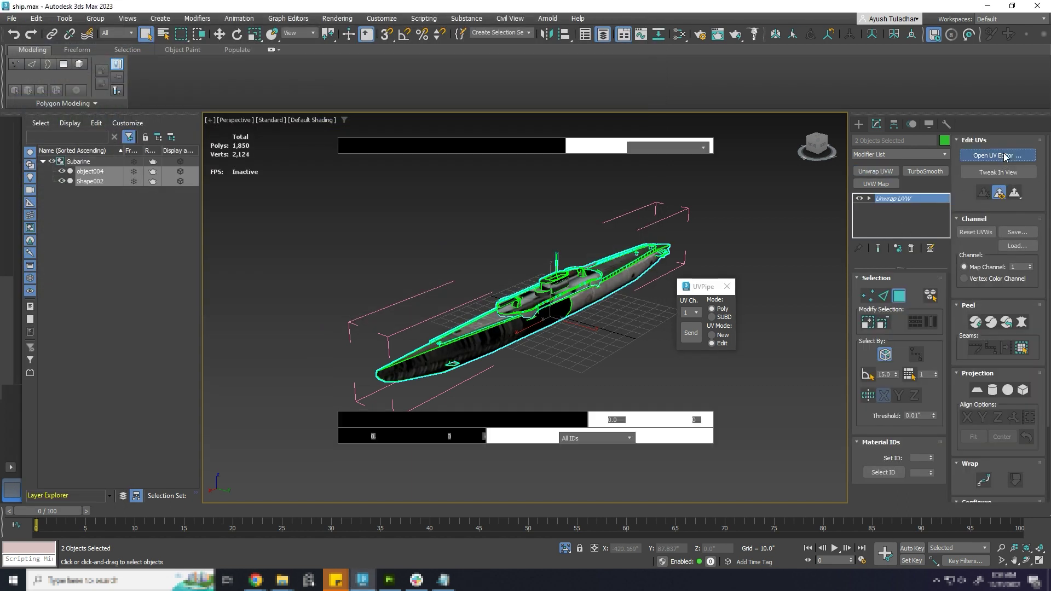
Compare the repacked UVs on map channel 1 with the UVs on map channel 2 in the UV editor
click(998, 155)
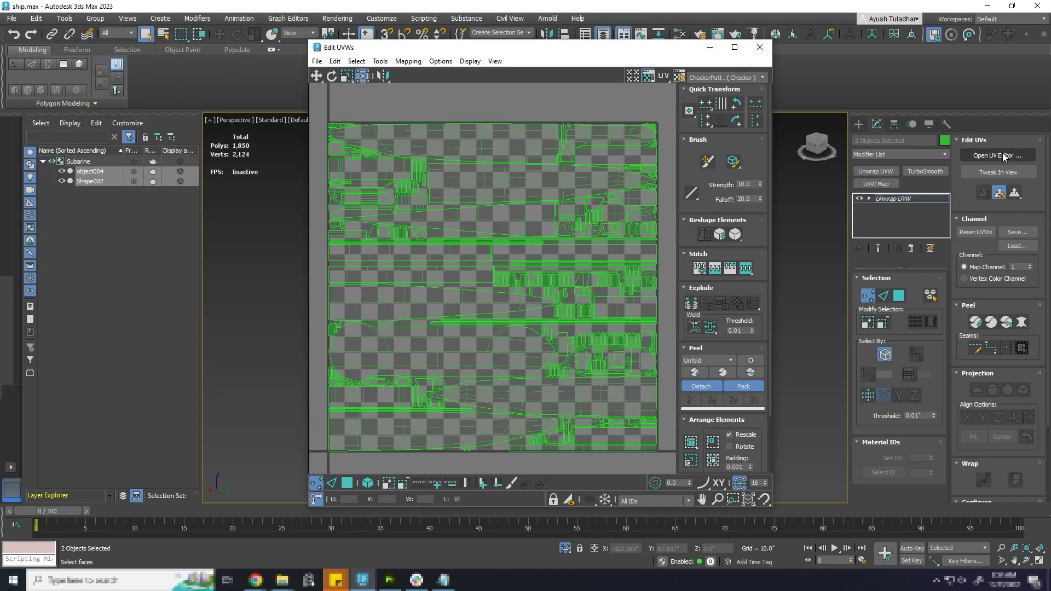
click(759, 48)
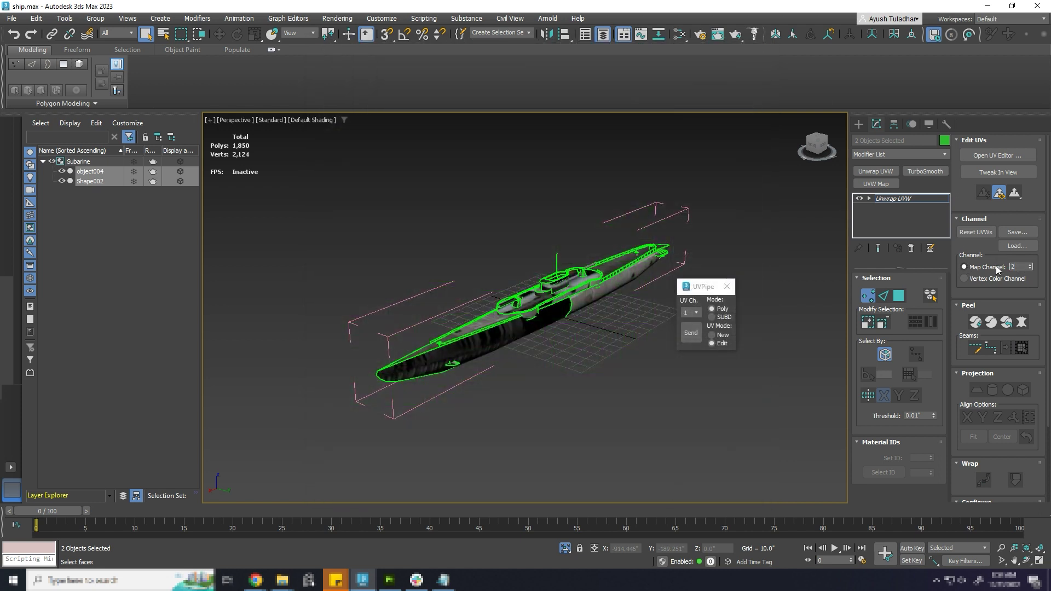
key(Return)
click(478, 330)
click(998, 156)
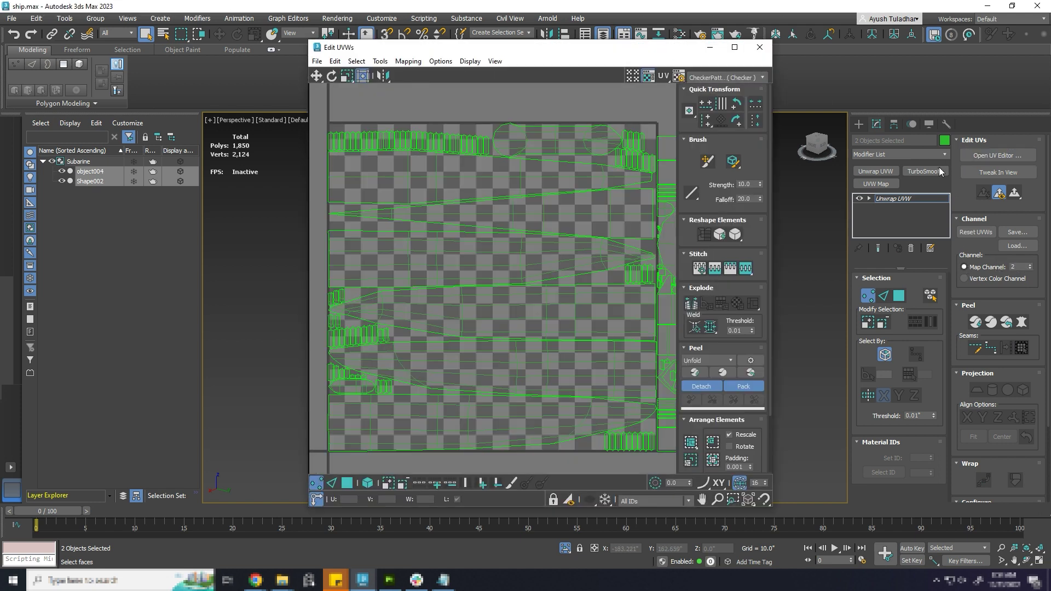
scroll(493, 199, down, 8)
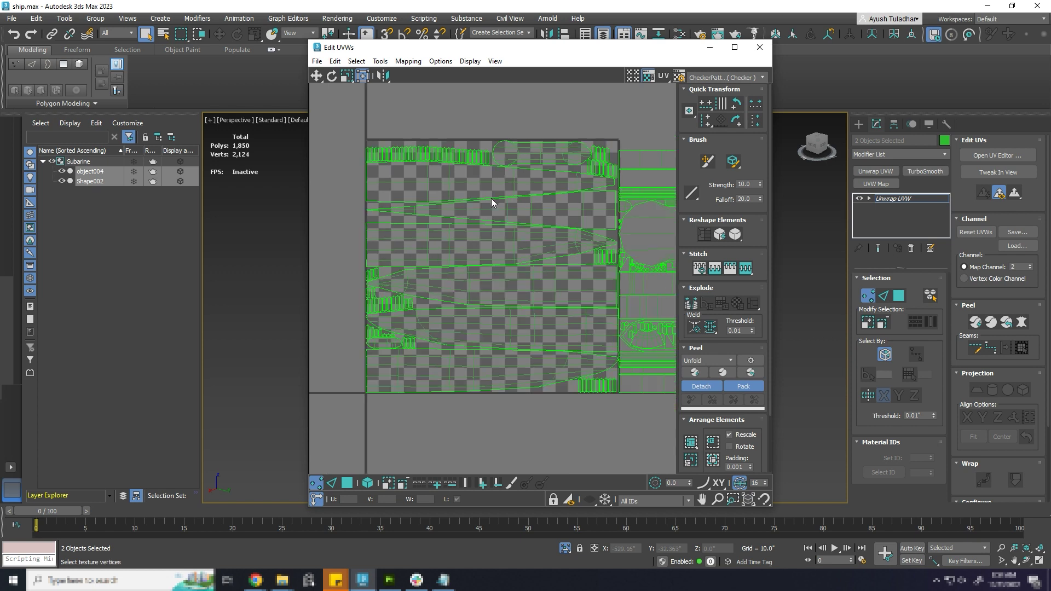
click(759, 48)
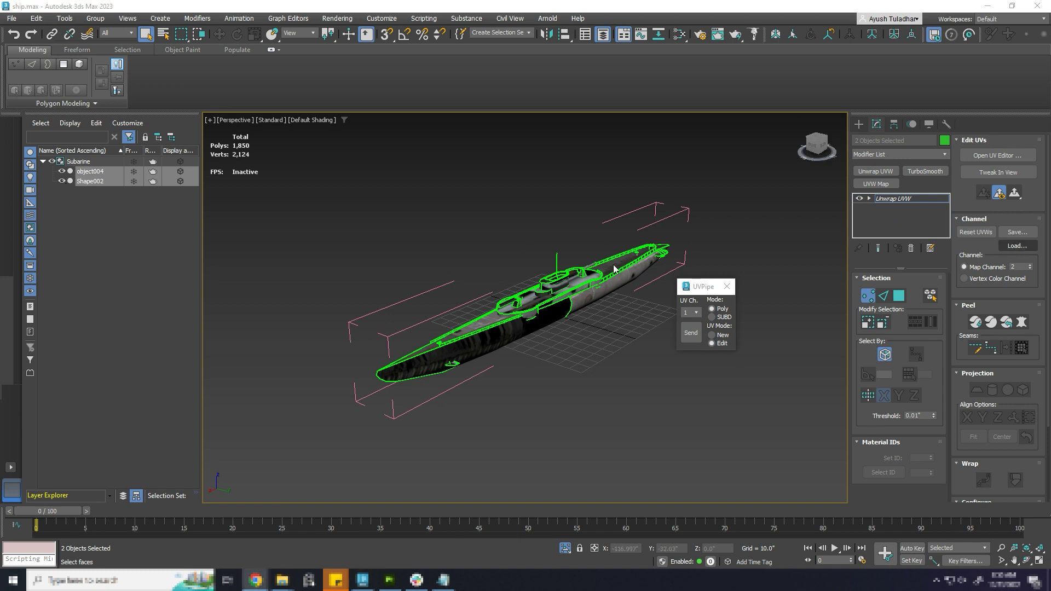
Open the Slate Material Editor and change the map channel of the upper material's diffuse bitmap
click(680, 37)
drag(573, 114, 899, 74)
drag(368, 65, 580, 70)
drag(990, 199, 1045, 200)
scroll(799, 235, down, 4)
middle_drag(799, 235, 723, 239)
middle_drag(470, 265, 350, 268)
alt+middle_drag(350, 268, 372, 296)
double_click(739, 190)
drag(1010, 236, 934, 250)
text(1)
key(Return)
Set the map channel of the Submarine_upperbody_AlbedoTransparency.png bitmap to 2 and close the material editor
scroll(497, 284, up, 5)
double_click(734, 290)
text(2)
key(Return)
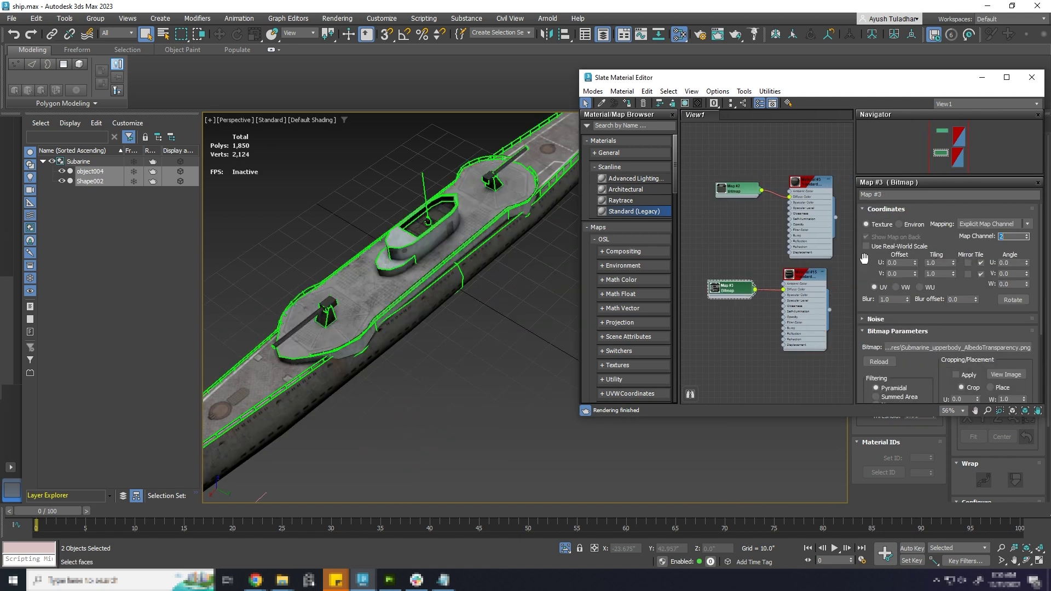
alt+middle_drag(438, 285, 503, 263)
scroll(741, 208, down, 1)
click(754, 184)
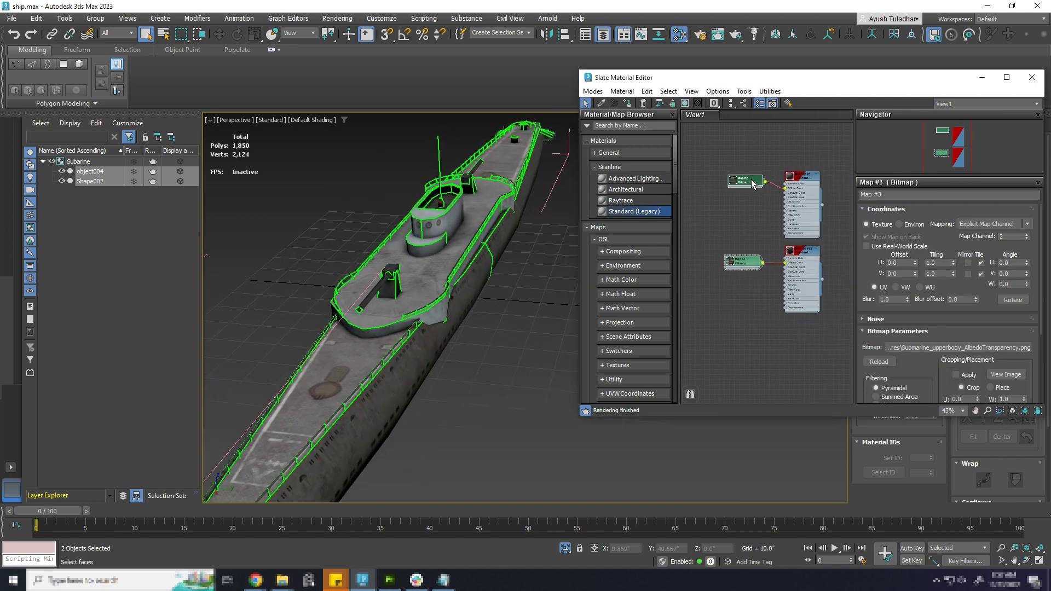
click(1033, 77)
Attach Shape002 to object004, accepting the attach options for combining their materials
click(146, 206)
click(91, 171)
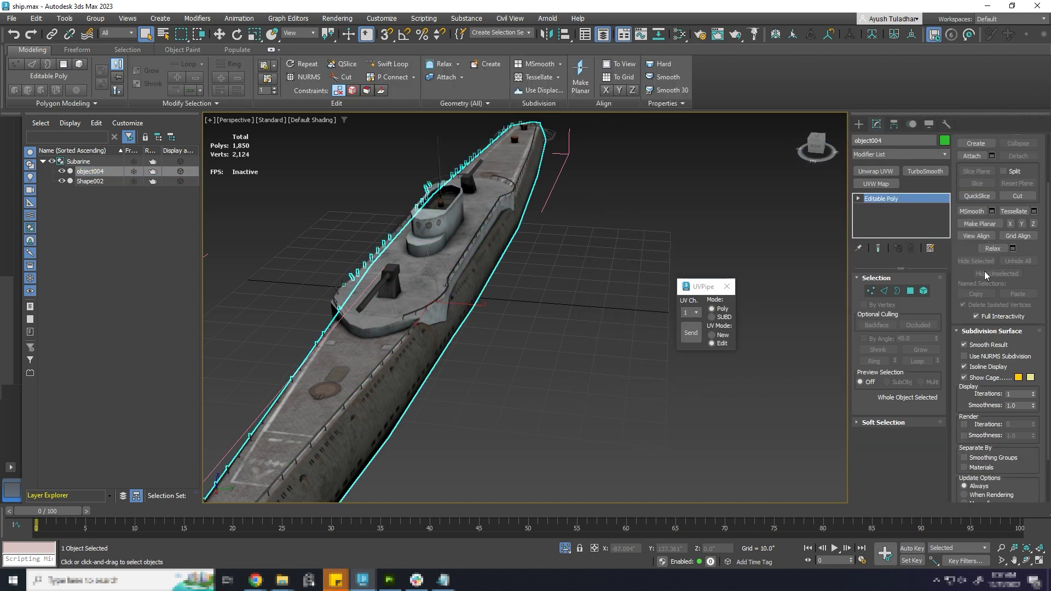
click(979, 223)
click(438, 165)
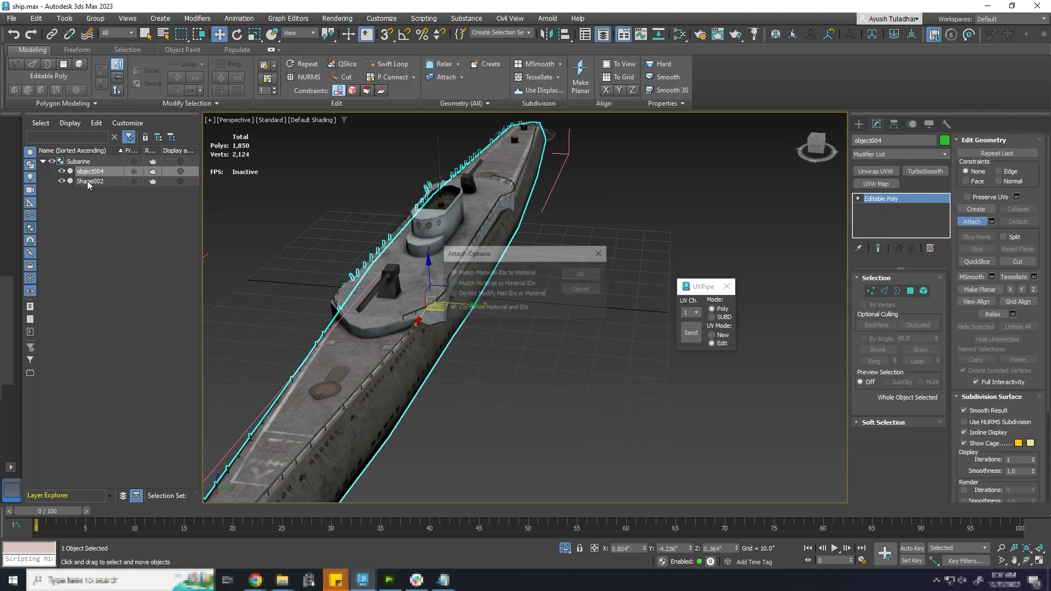
click(576, 279)
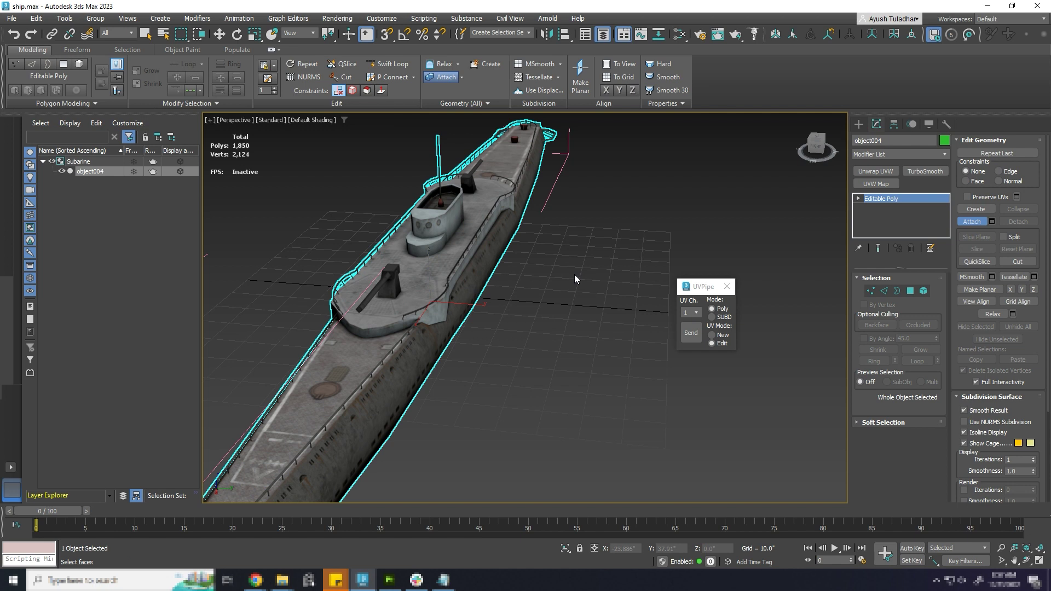
Rename the combined submarine object as ship
click(93, 171)
click(94, 172)
text(ship)
key(Return)
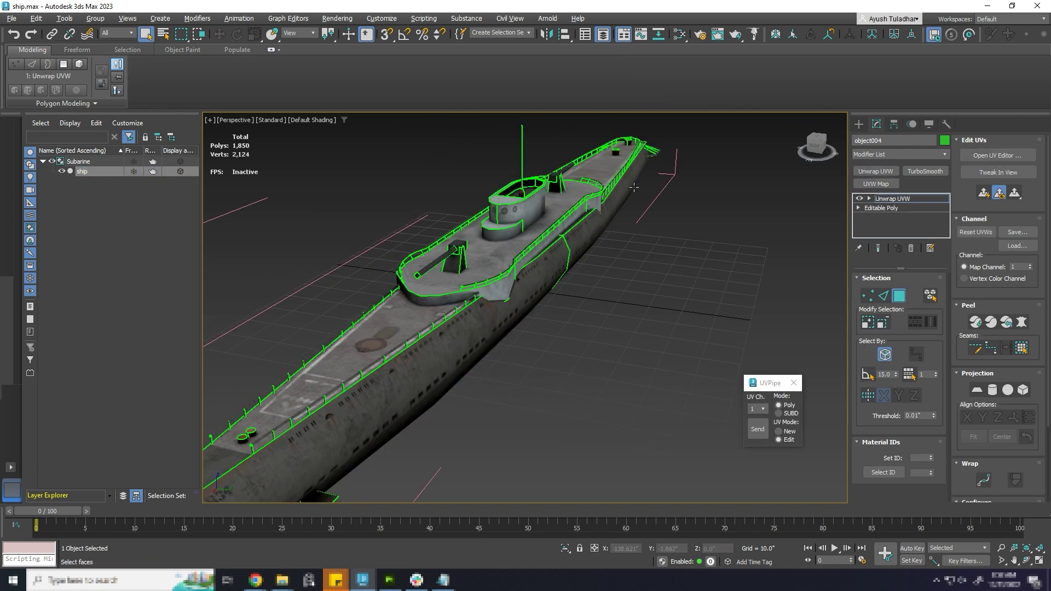
Check the combined ship's UV layouts on map channels 1 and 2 in the UV editor
click(998, 156)
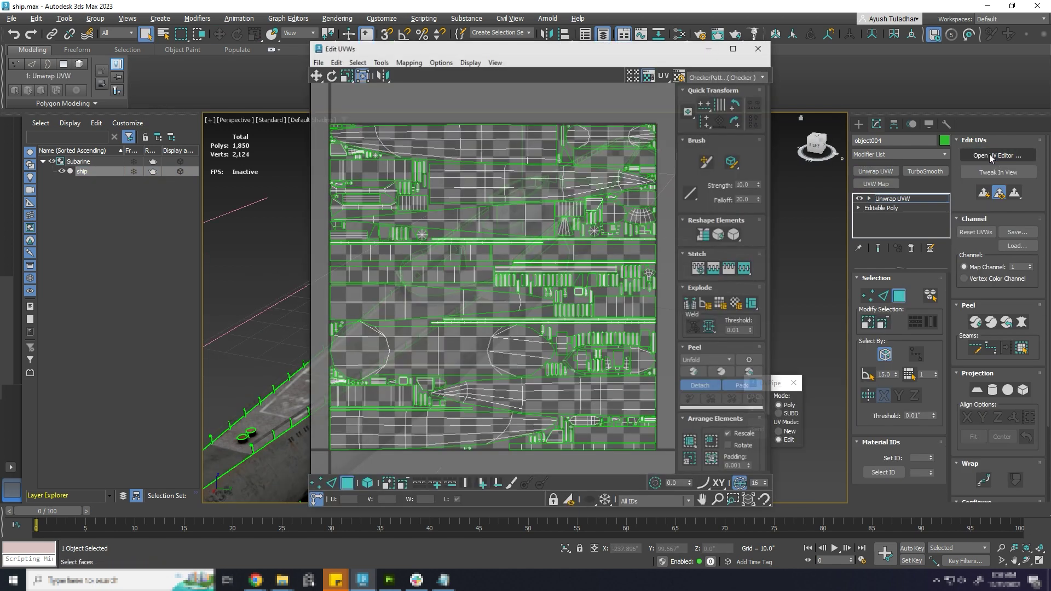
text(2)
key(Return)
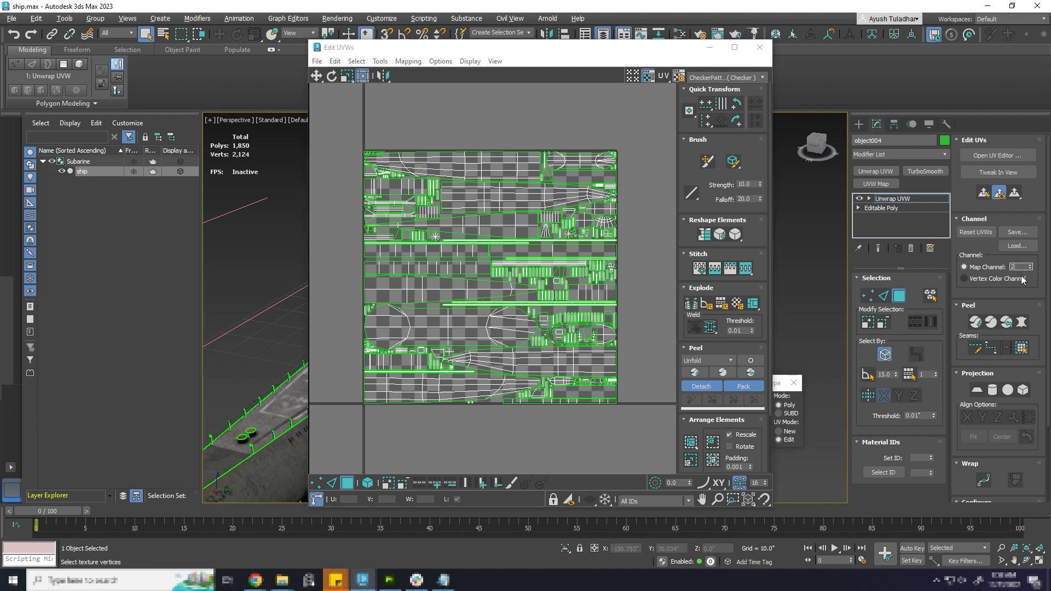
click(454, 354)
click(760, 47)
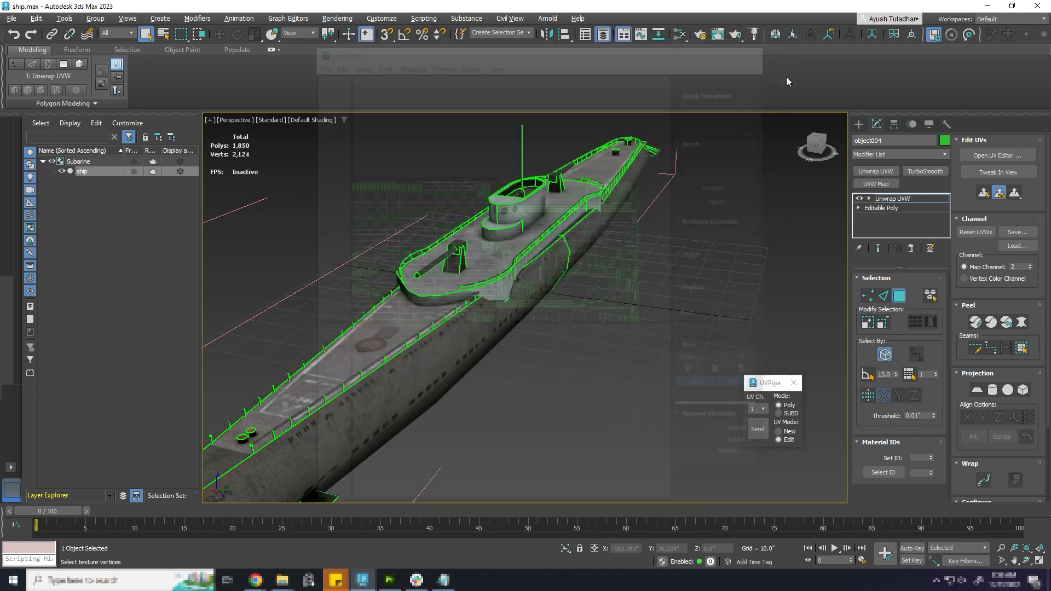
Add a DiffuseMap output element for the ship in Render To Texture, using existing channel 1
right_click(901, 220)
click(899, 199)
click(337, 18)
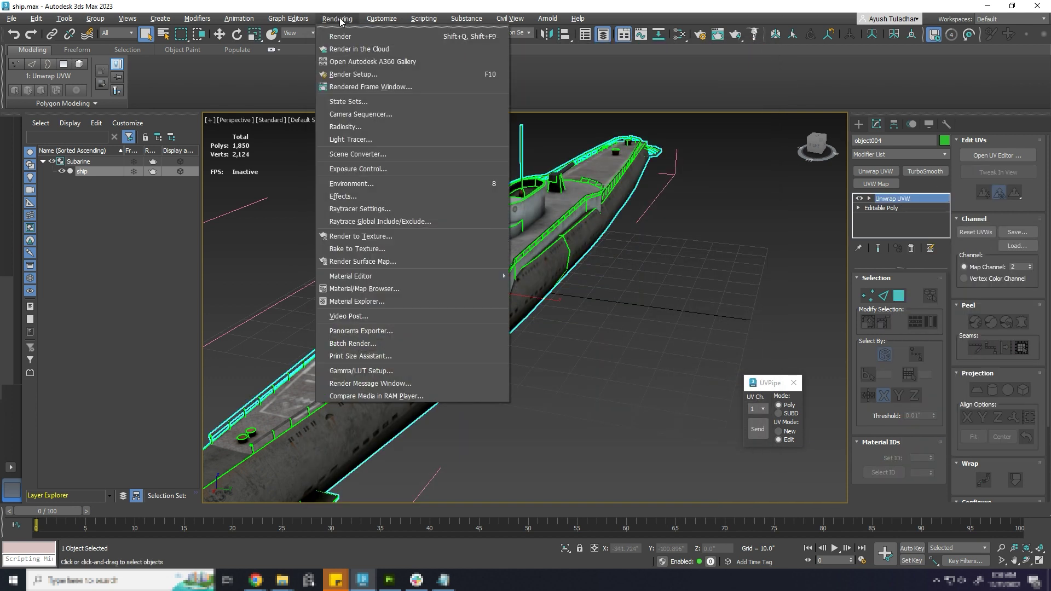
click(351, 239)
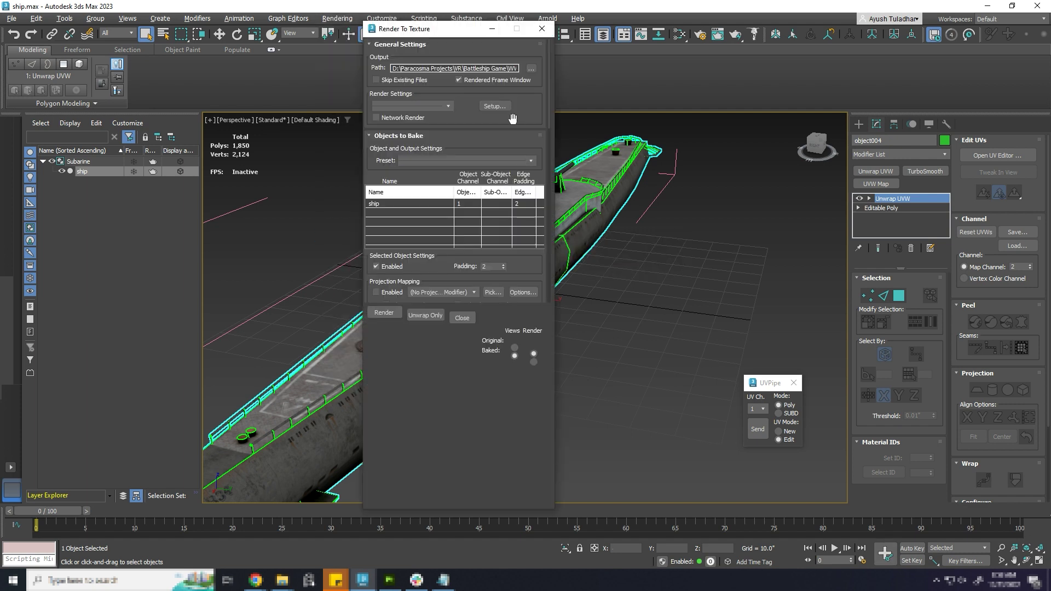
drag(550, 120, 547, 174)
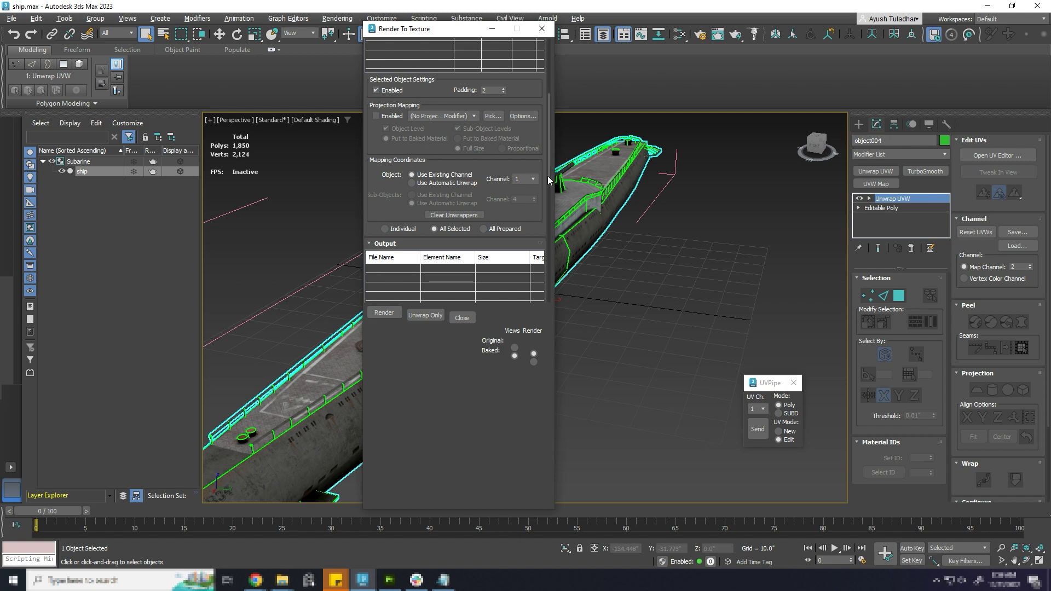
drag(548, 176, 553, 202)
click(412, 241)
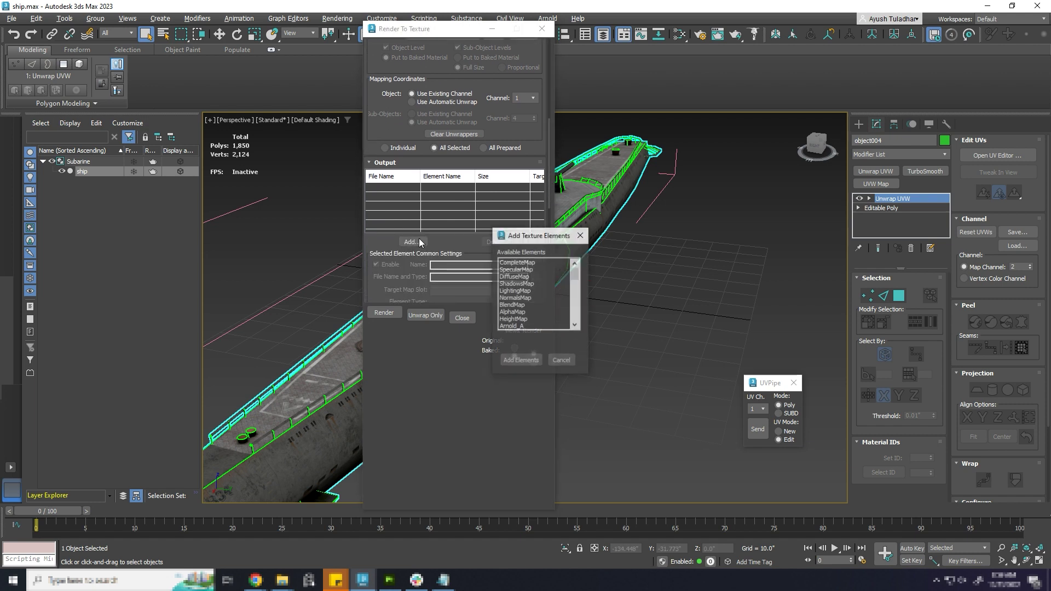
click(514, 276)
click(523, 360)
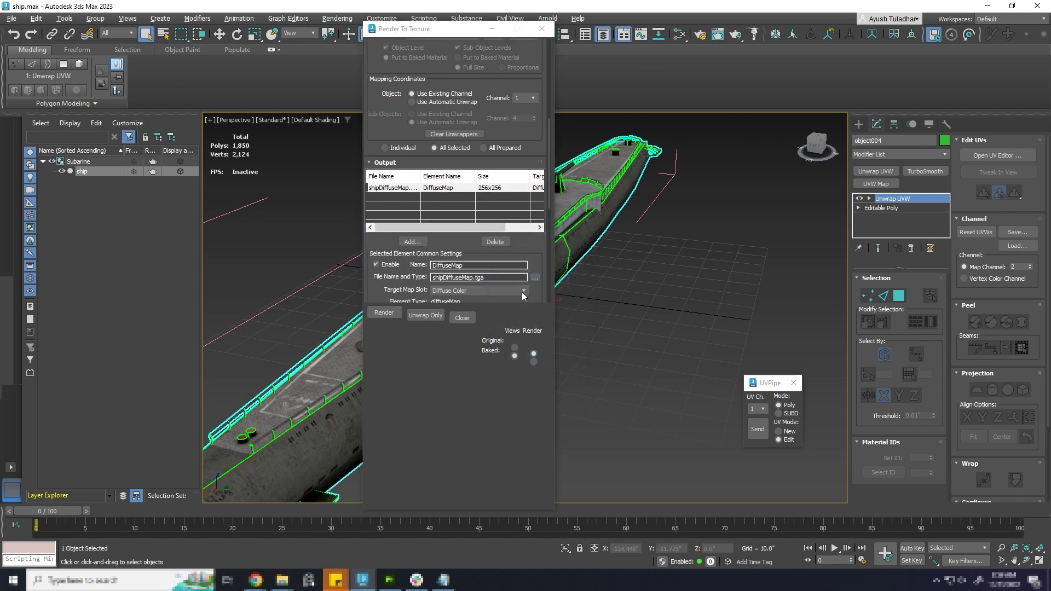
Set the DiffuseMap element's output file to shipDiffuseMap.jpg in the Combined texture folder and its size to 4096 x 4096
scroll(552, 240, down, 4)
text(4096)
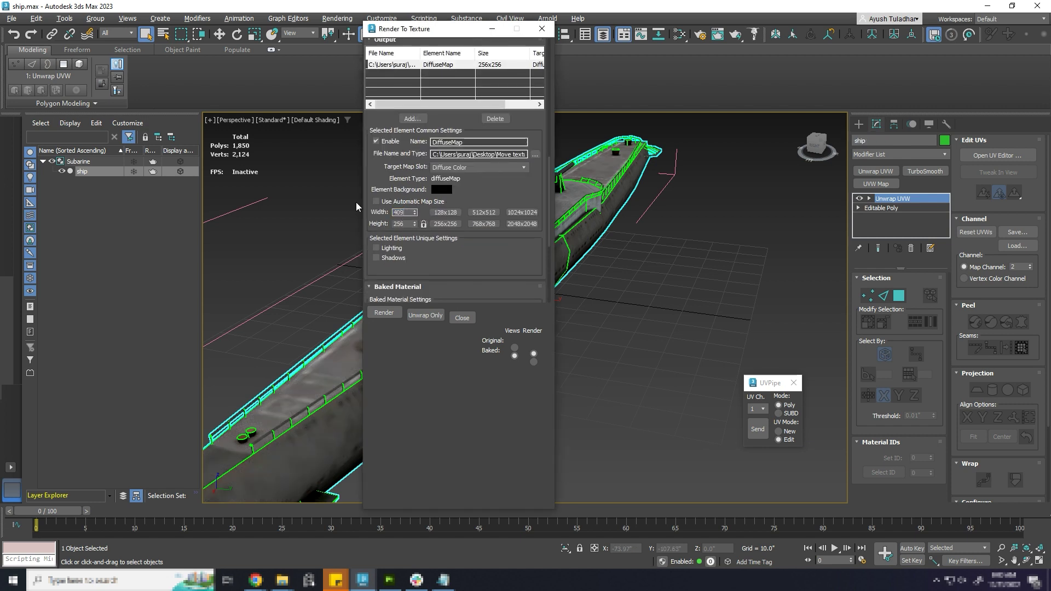
key(Tab)
Render the ship's diffuse map, overwriting the existing shipDiffuseMap.jpg, and close the rendered image
scroll(417, 248, down, 6)
click(389, 314)
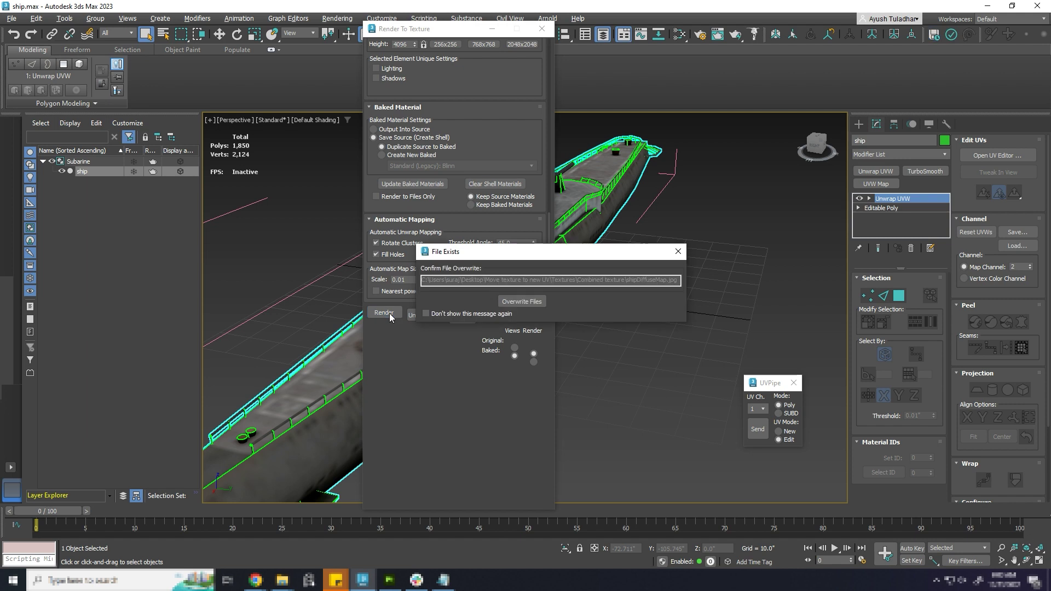
click(534, 301)
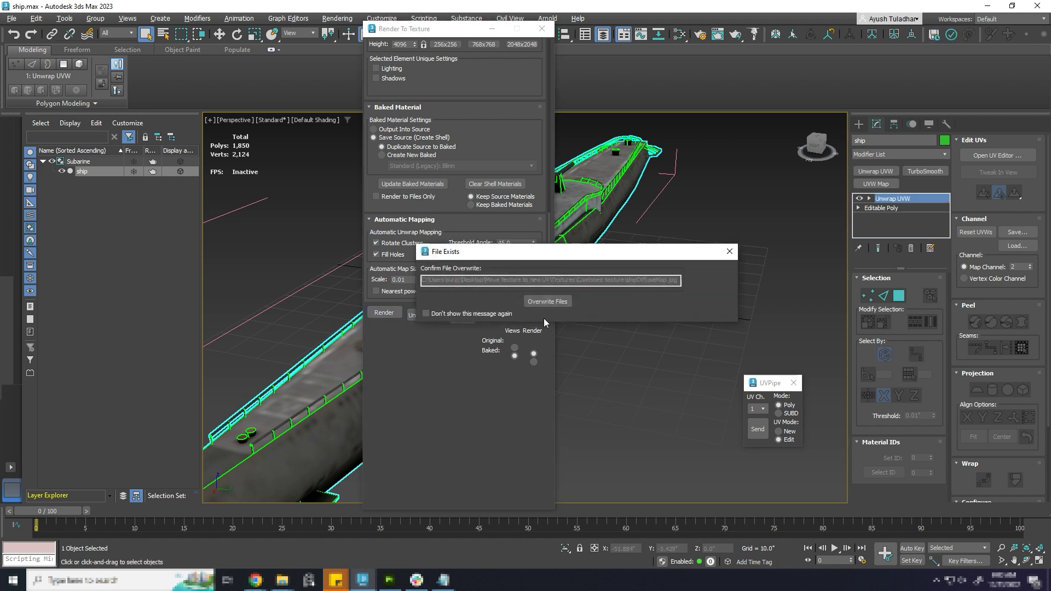
click(556, 300)
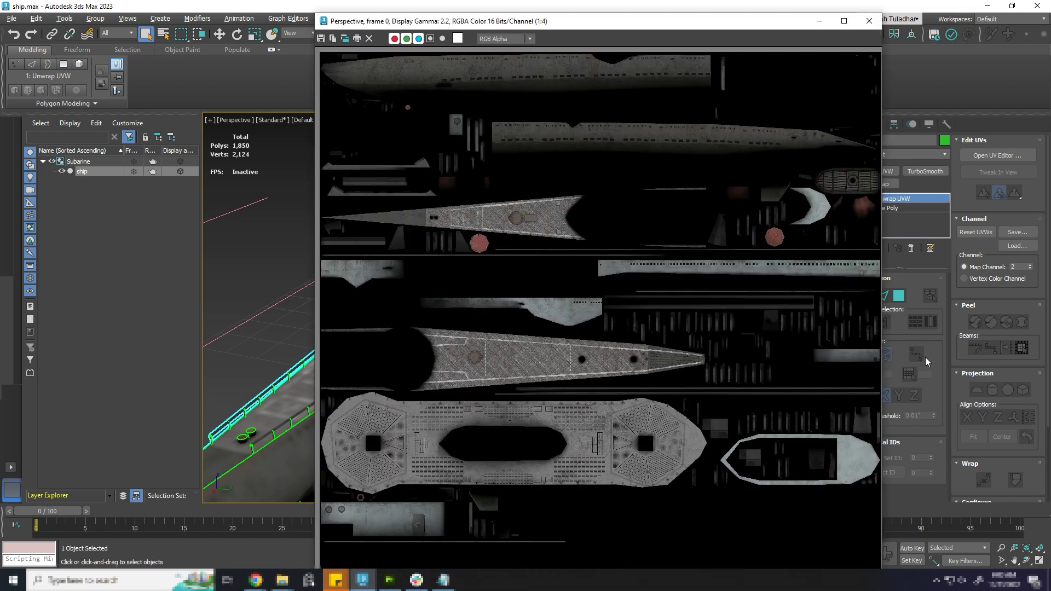
click(870, 21)
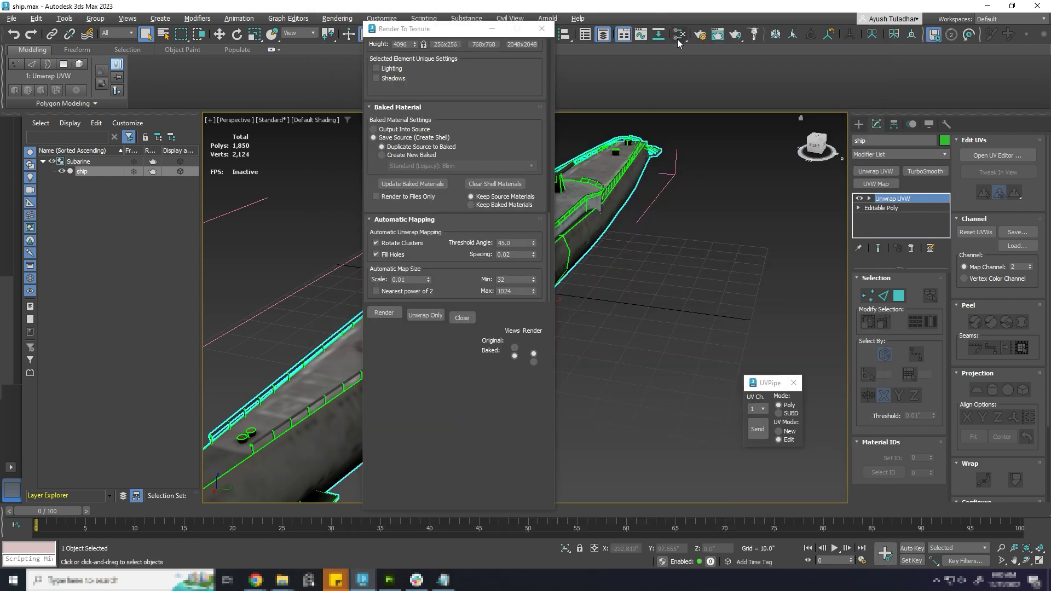
Add a new Standard (Legacy) material and a shipDiffuseMap.jpg bitmap in the Slate Material Editor
click(678, 36)
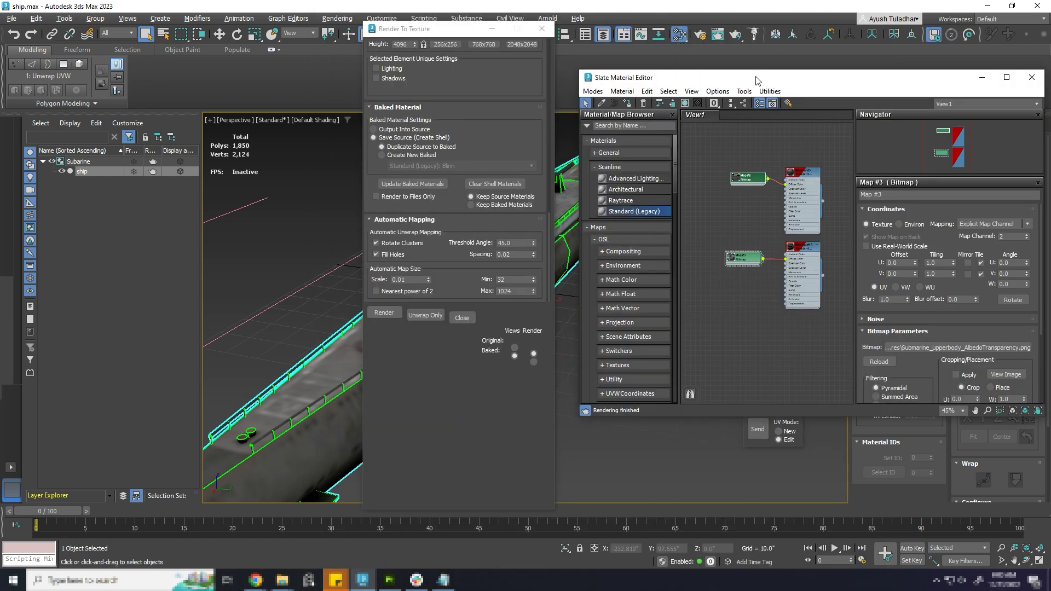
drag(758, 82, 622, 53)
scroll(667, 165, down, 3)
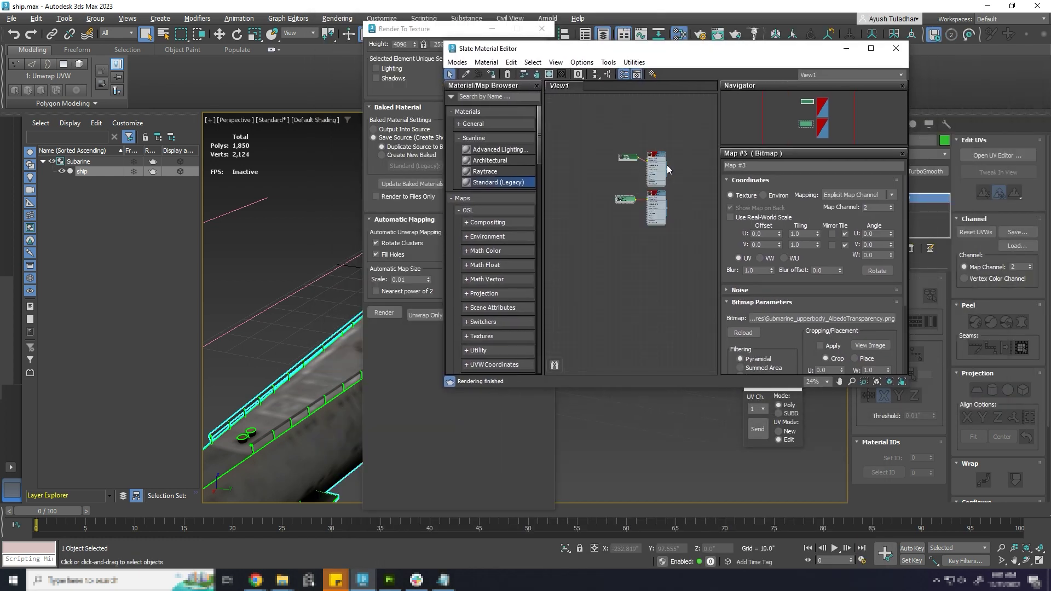
middle_drag(656, 283, 632, 222)
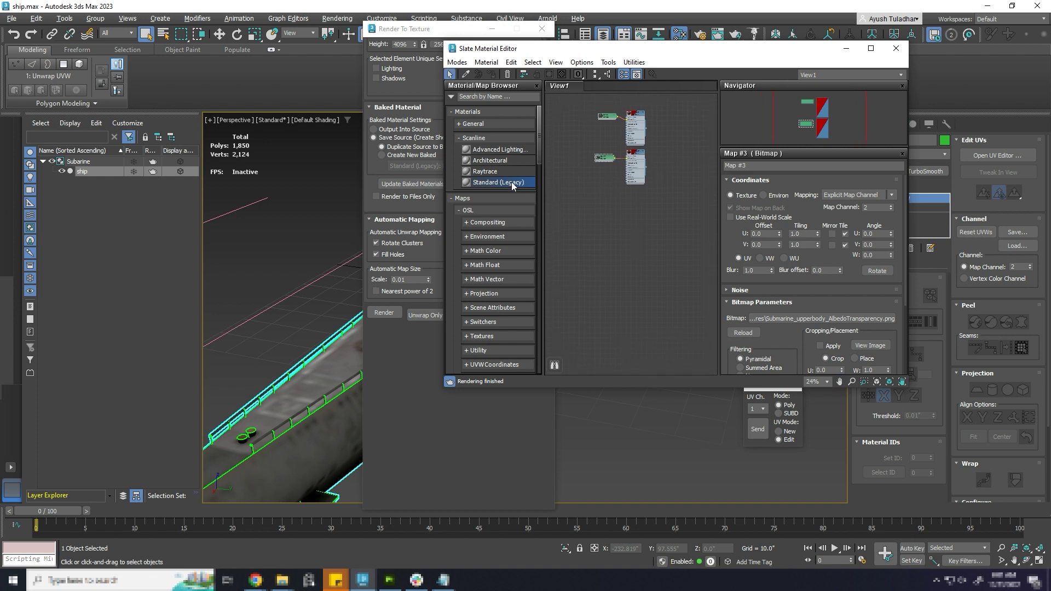
drag(511, 182, 662, 214)
scroll(659, 273, up, 5)
key(alt+Tab)
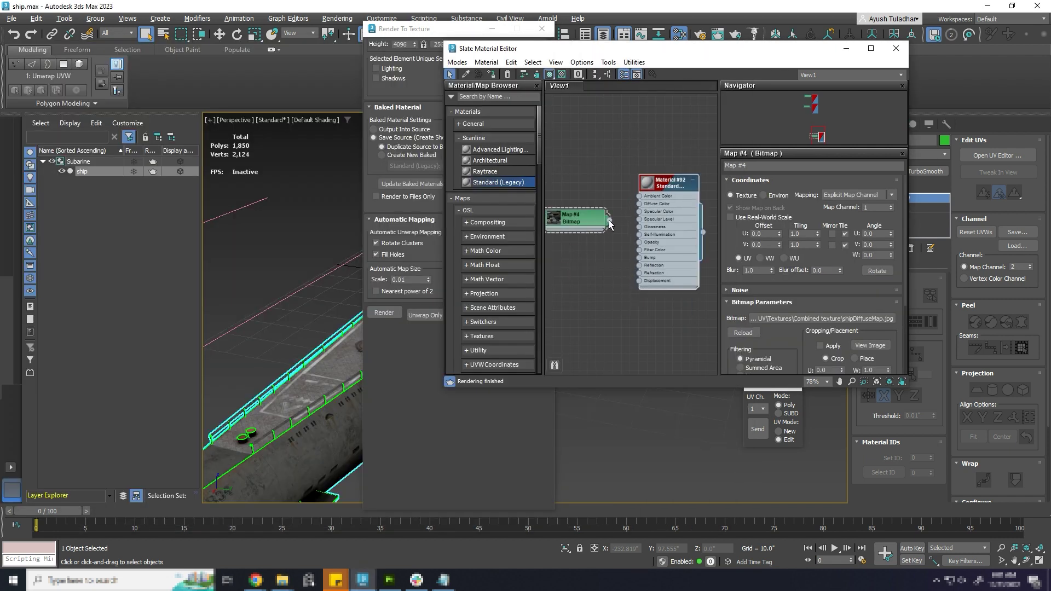
Connect the baked bitmap to the new material's Diffuse Color, name the material Combined and assign it to the ship
click(651, 182)
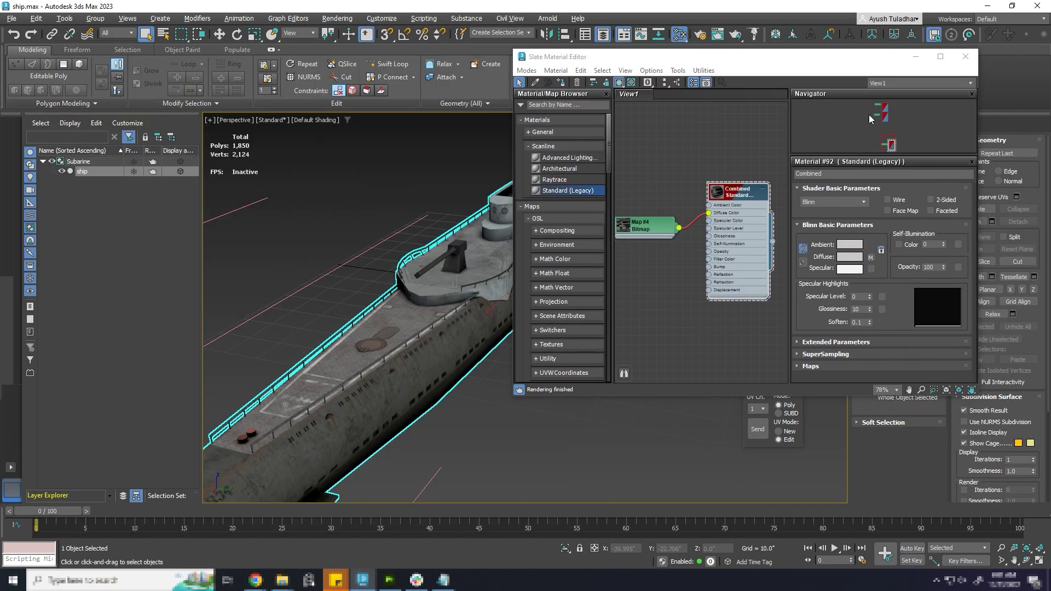
right_click(732, 193)
key(Escape)
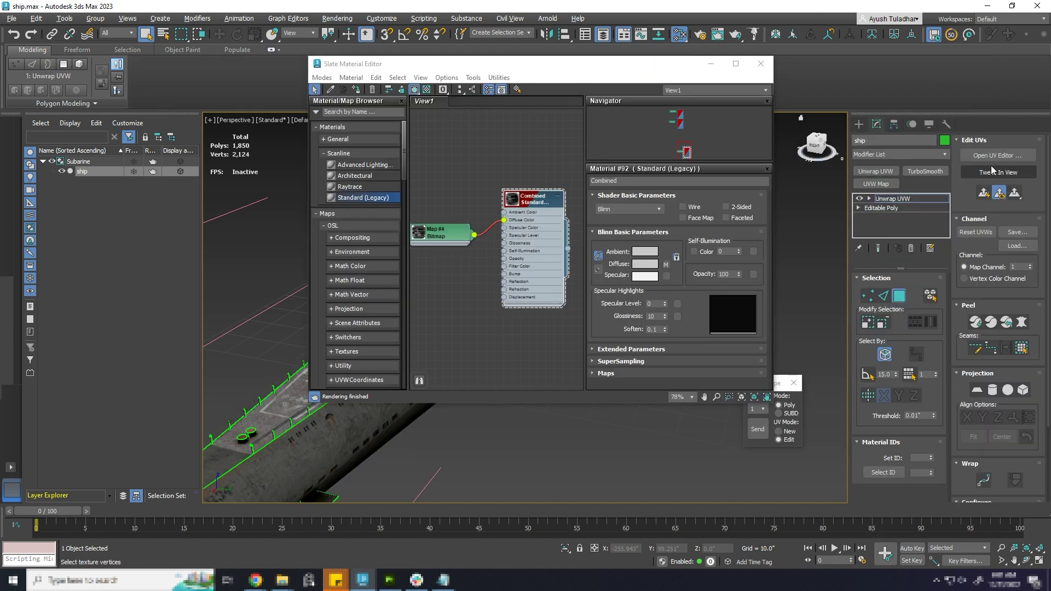
Display shipDiffuseMap.jpg behind the ship's channel 1 UVs and check how the baked texture aligns with the shells
click(992, 159)
click(727, 78)
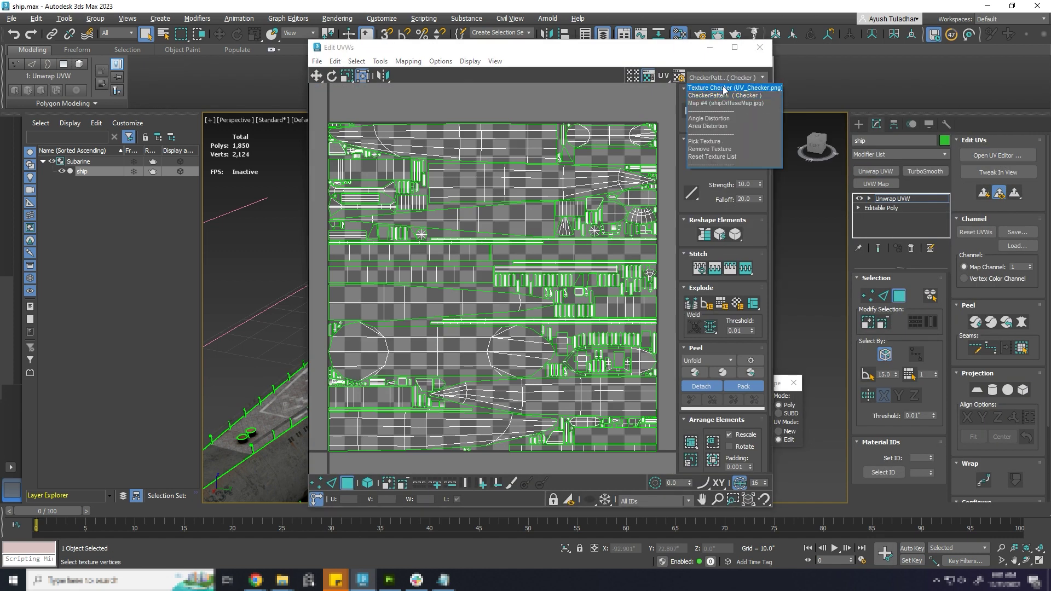
click(724, 103)
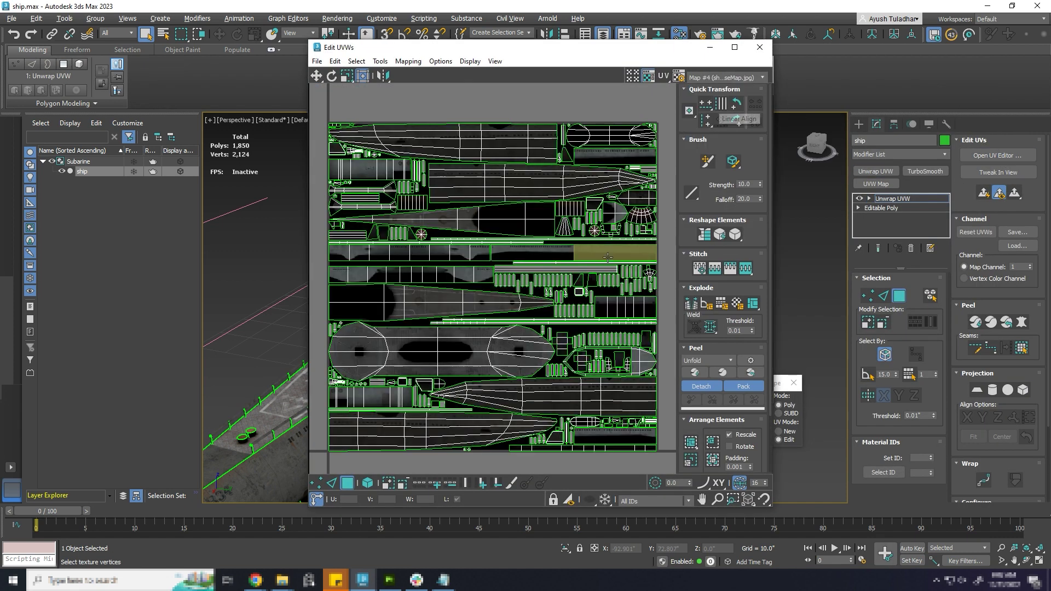
scroll(485, 347, up, 5)
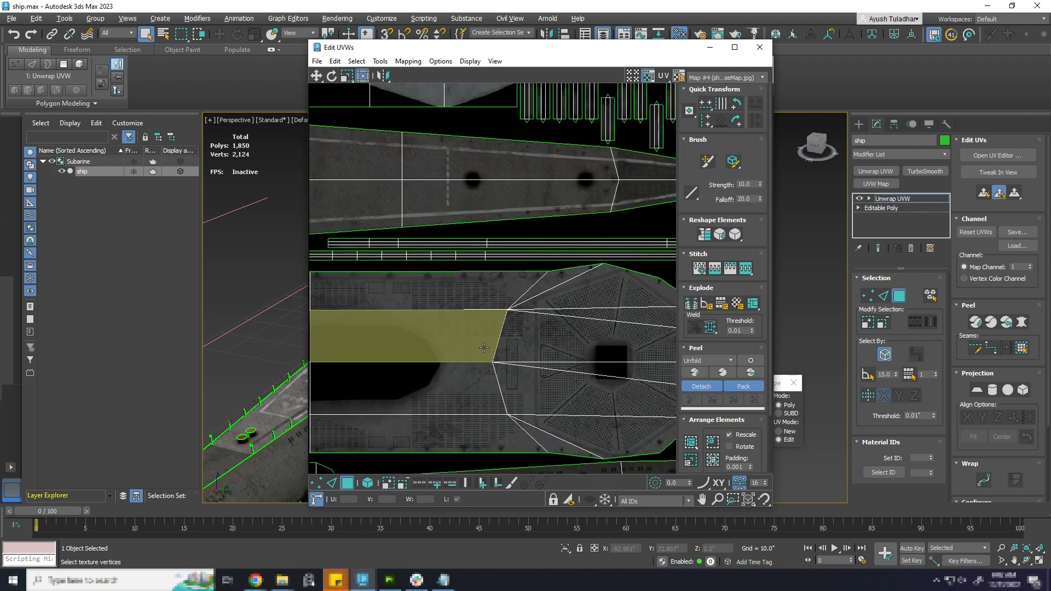
middle_drag(582, 328, 559, 213)
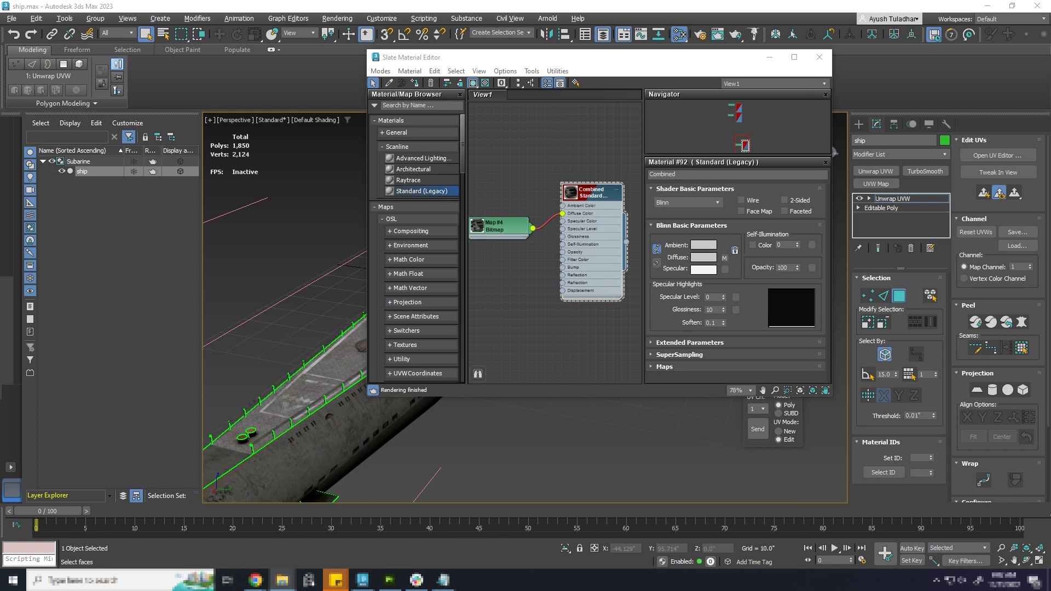
View Submarine_lowerbody_MetallicSmoothness.png from the Textures folder and close it
drag(1050, 58, 662, 57)
click(692, 157)
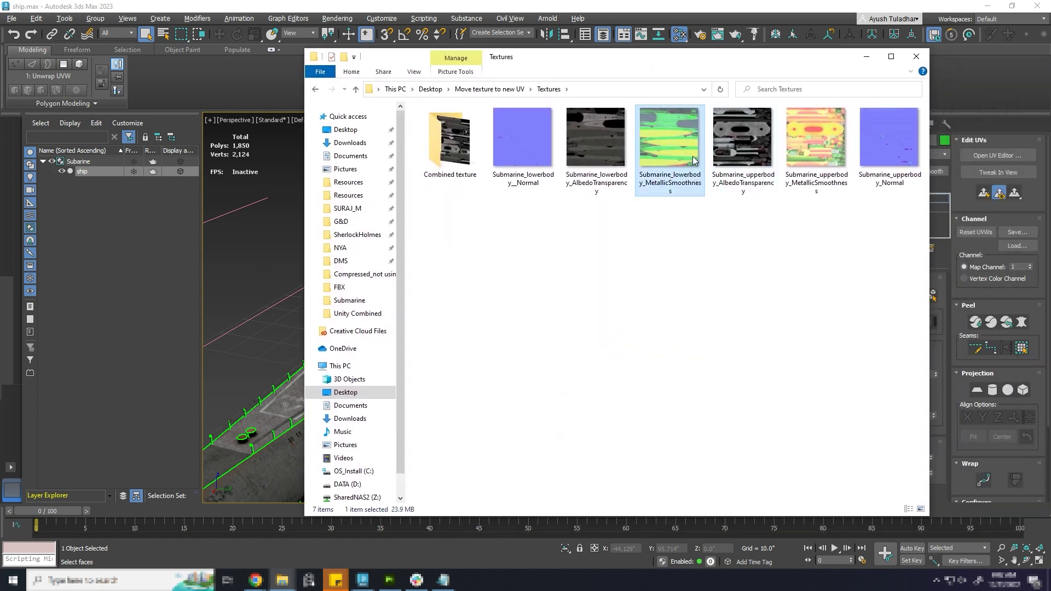
double_click(679, 136)
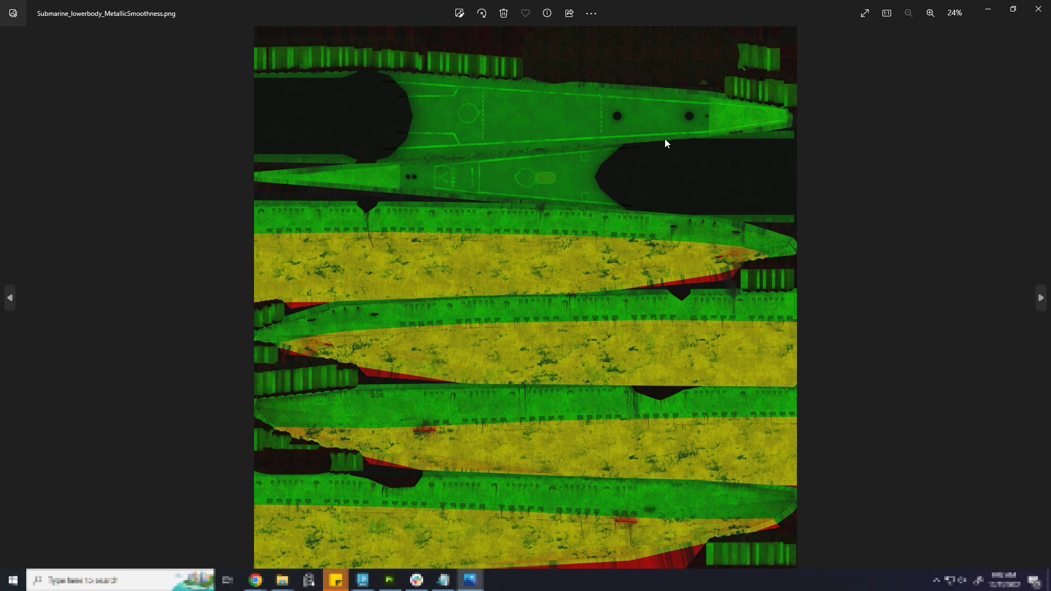
click(1034, 16)
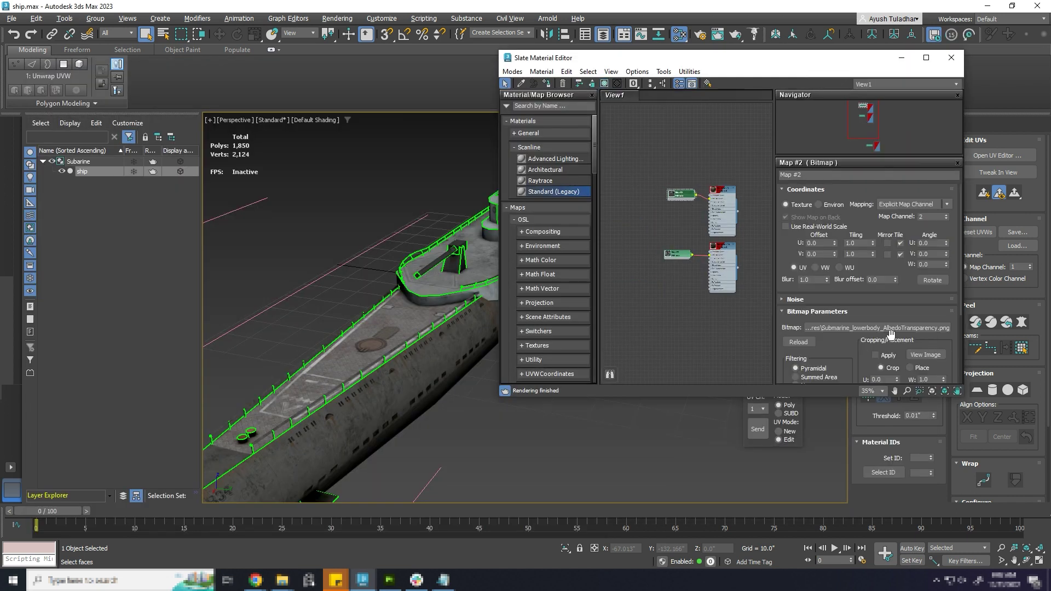
Replace the lower and upper body albedo bitmaps with the matching Submarine_lowerbody and Submarine_upperbody MetallicSmoothness images
click(876, 327)
click(774, 175)
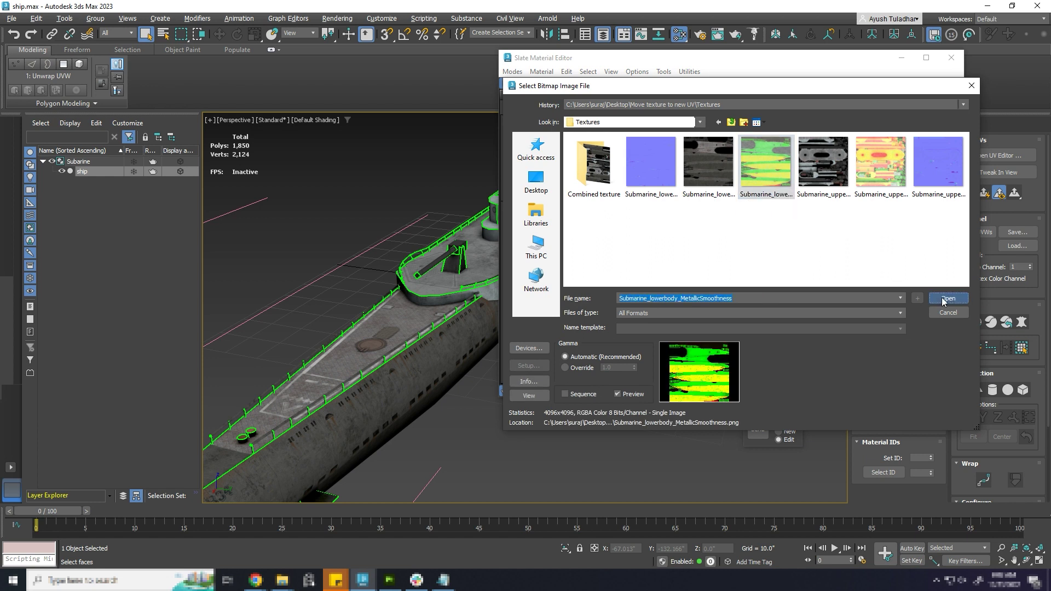
click(937, 301)
click(681, 256)
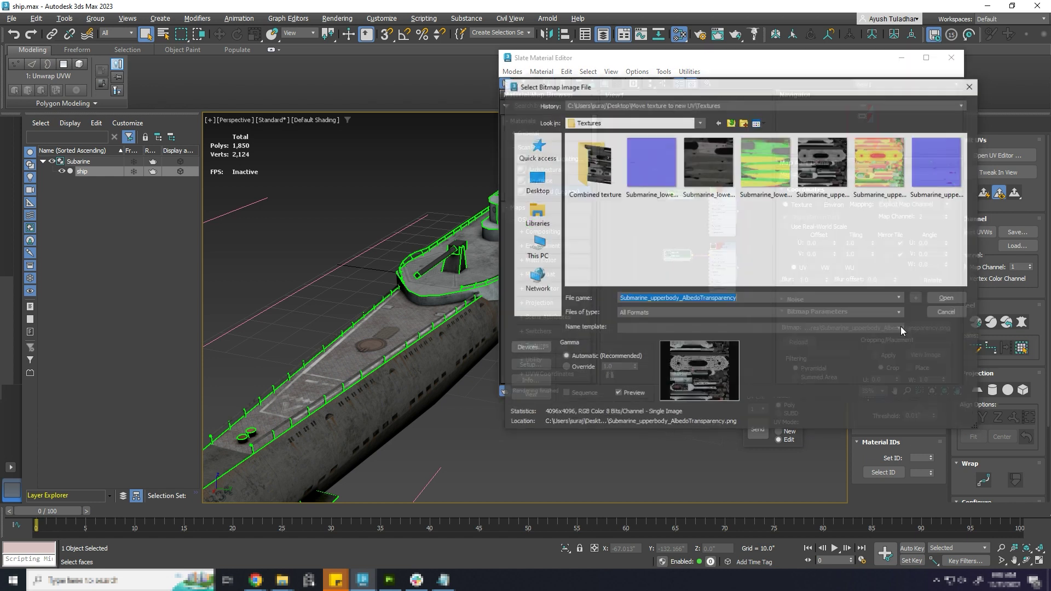
click(880, 167)
click(954, 299)
Try assigning the lower body and upper body standard materials to the ship one after the other
double_click(725, 190)
right_click(725, 190)
click(752, 206)
right_click(727, 248)
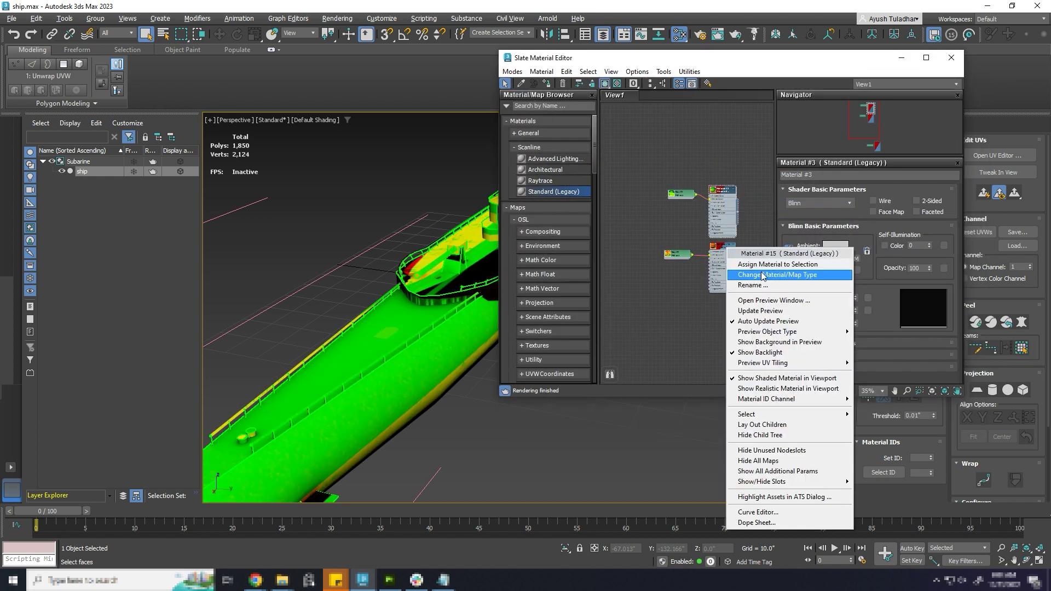
click(763, 265)
Check the lower body bitmap's settings and examine how the metallic texture sits on the ship
double_click(678, 254)
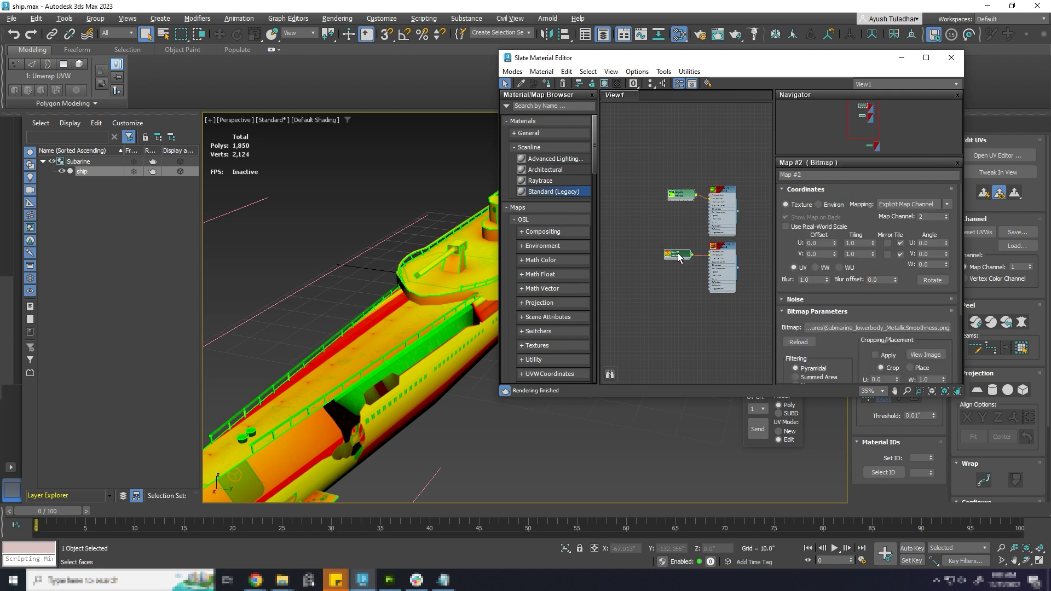
drag(632, 57, 705, 54)
alt+middle_drag(482, 279, 438, 232)
scroll(463, 227, up, 5)
scroll(463, 227, down, 5)
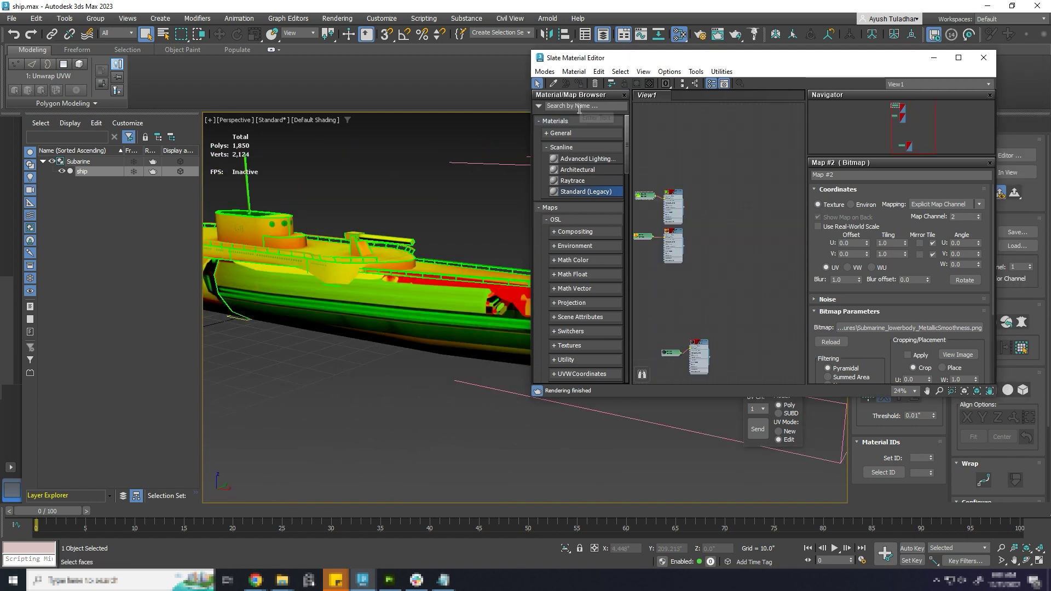
mouse_move(392, 255)
alt+middle_down()
mouse_move(379, 231)
mouse_move(396, 265)
alt+middle_up()
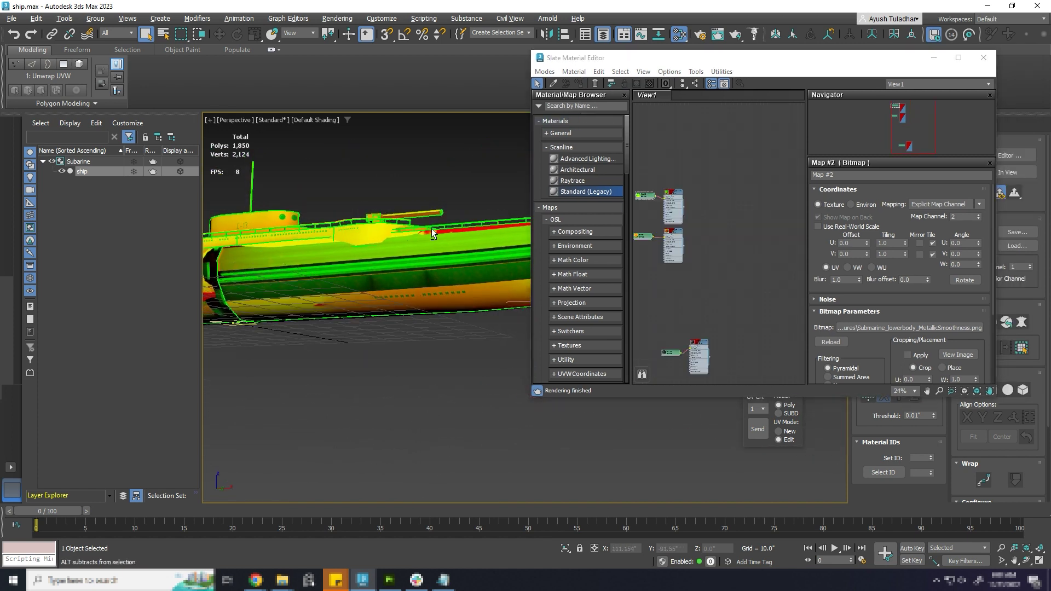
Add a Multi/Sub-Object material with the lower body material as ID 1 and upper body as ID 2, applied to the ship
click(588, 106)
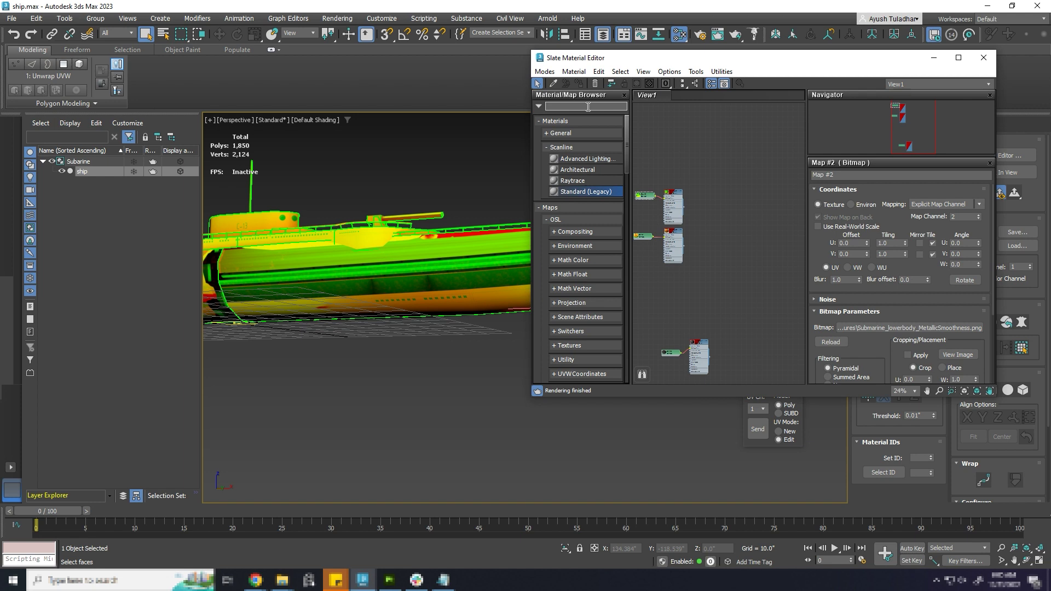
text(multi)
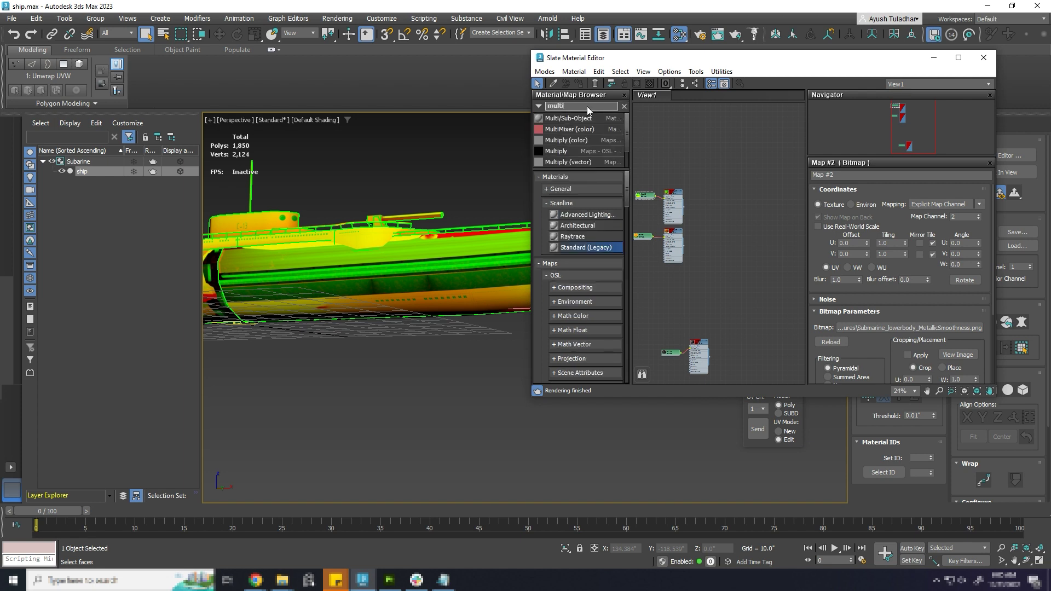
drag(569, 118, 756, 222)
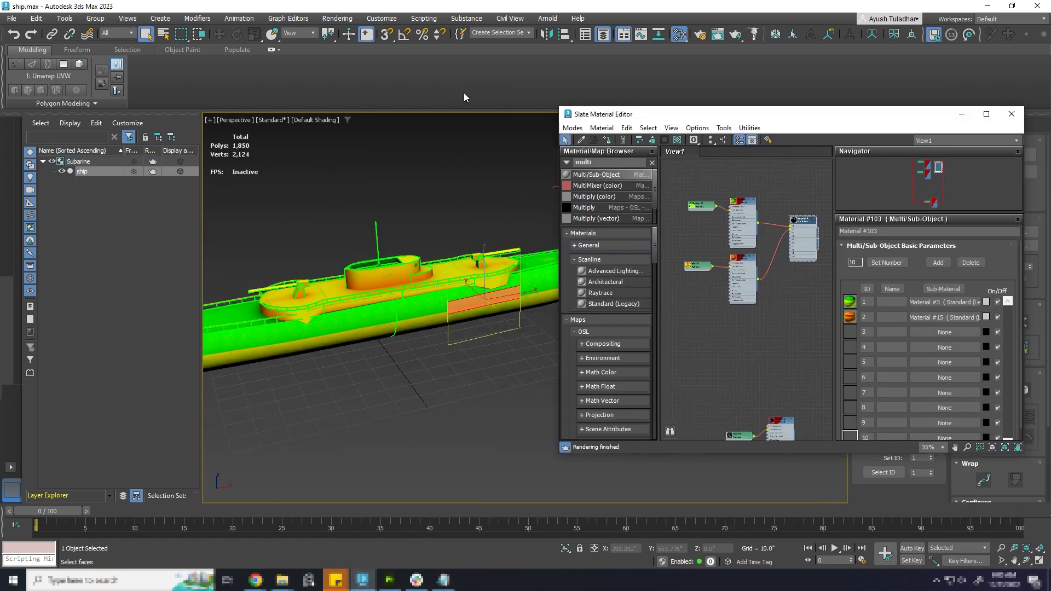
Bake the ship's diffuse element with Render To Texture to a 4096x4096 map named metalness and roughness
click(337, 18)
click(373, 236)
scroll(546, 146, down, 5)
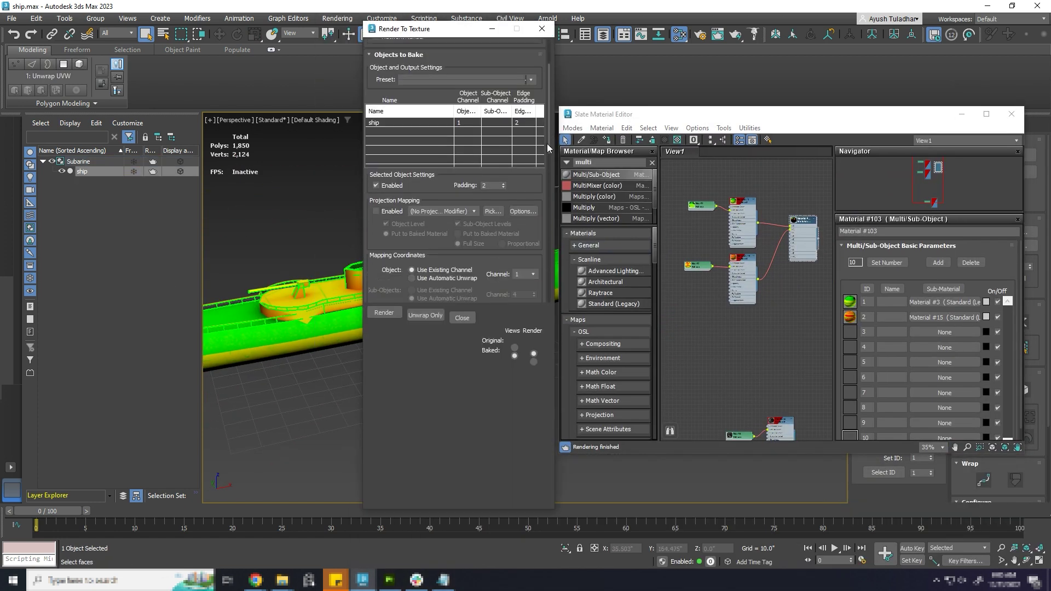
drag(547, 143, 546, 203)
drag(475, 245, 391, 240)
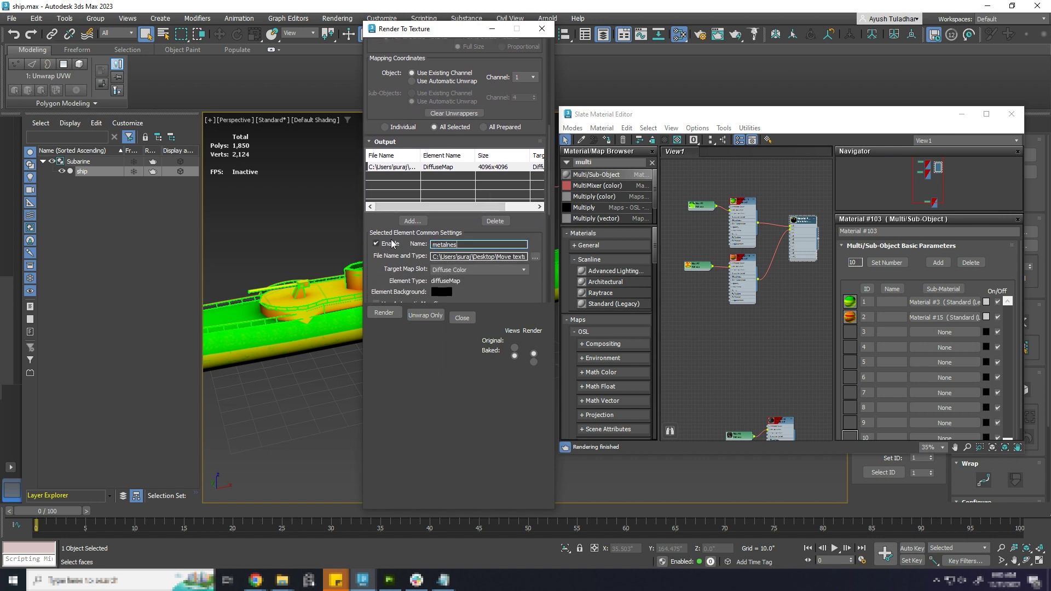
drag(550, 213, 539, 285)
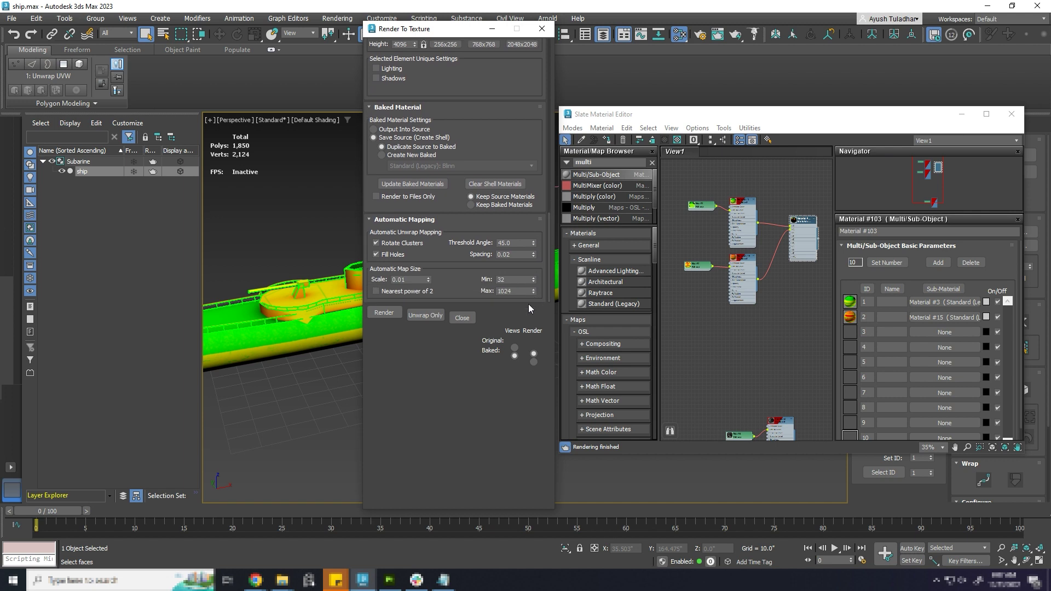
click(384, 312)
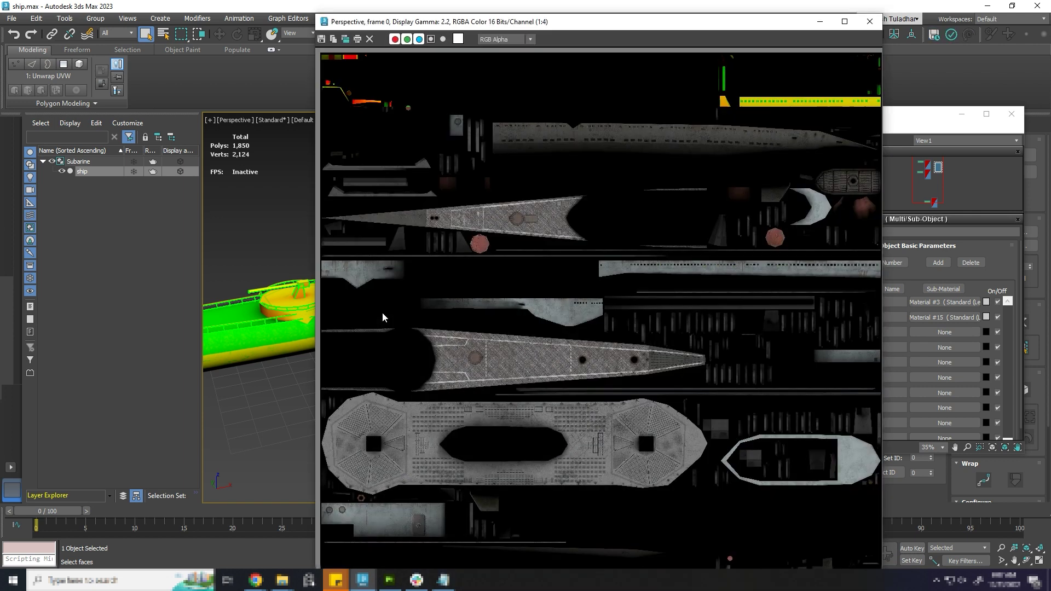
click(869, 21)
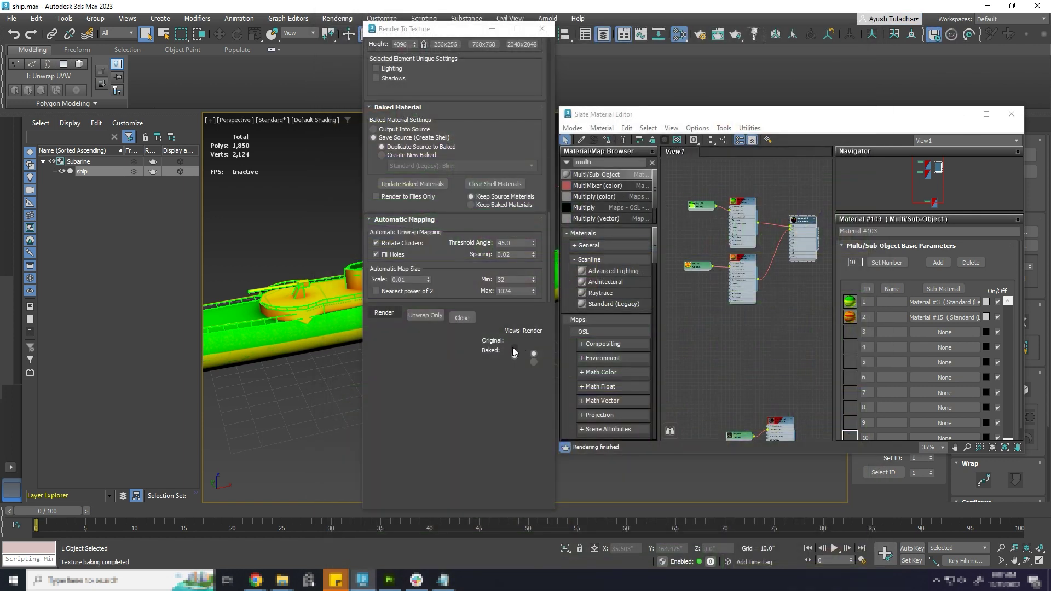
Launch Adobe Substance 3D Designer and create a new Substance graph in an unsaved package
mouse_move(284, 577)
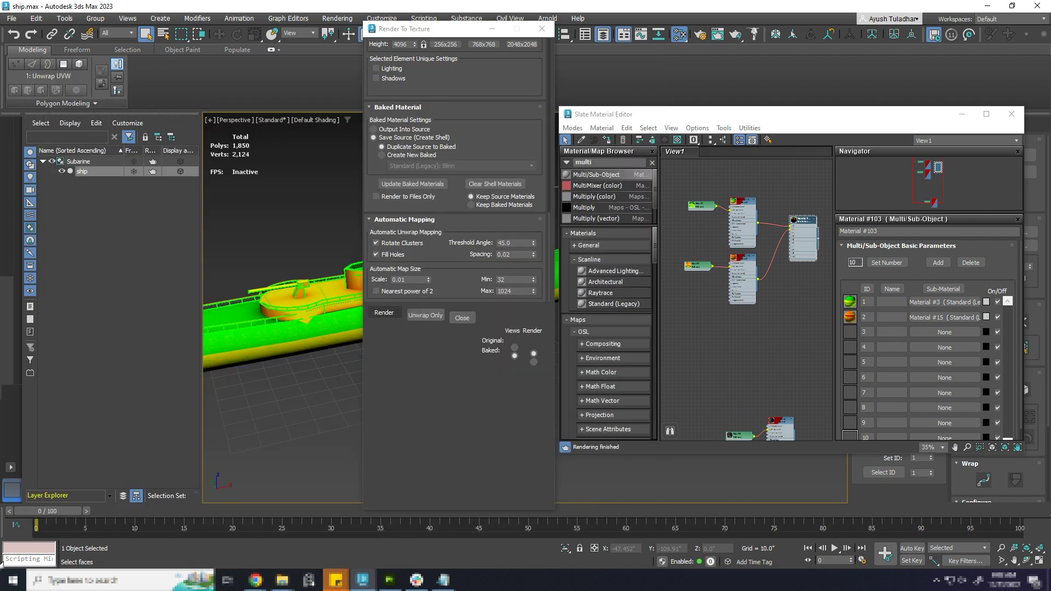
click(12, 580)
click(203, 342)
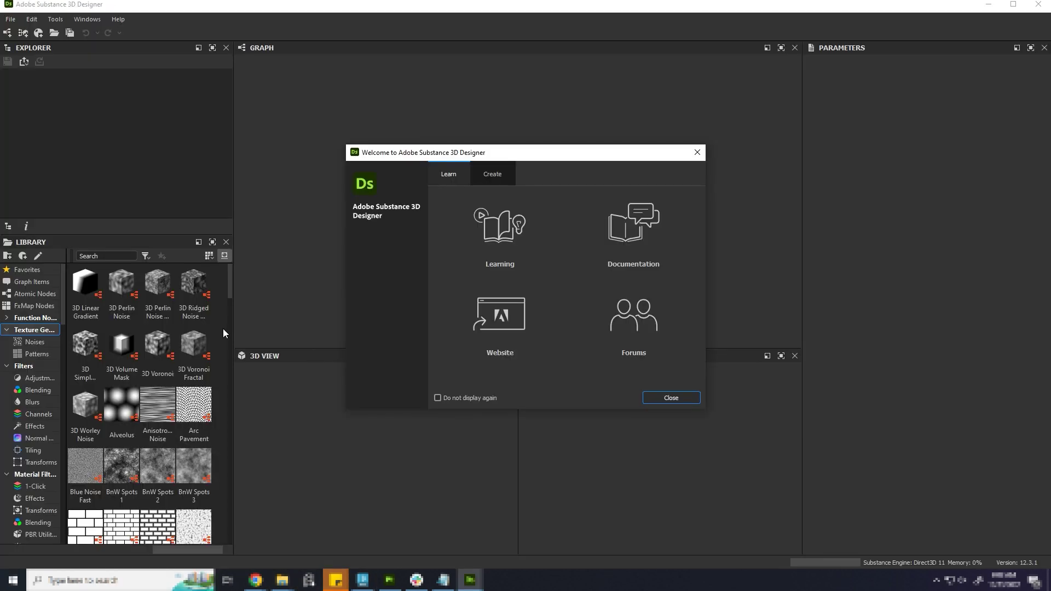
key(Escape)
click(8, 32)
click(647, 425)
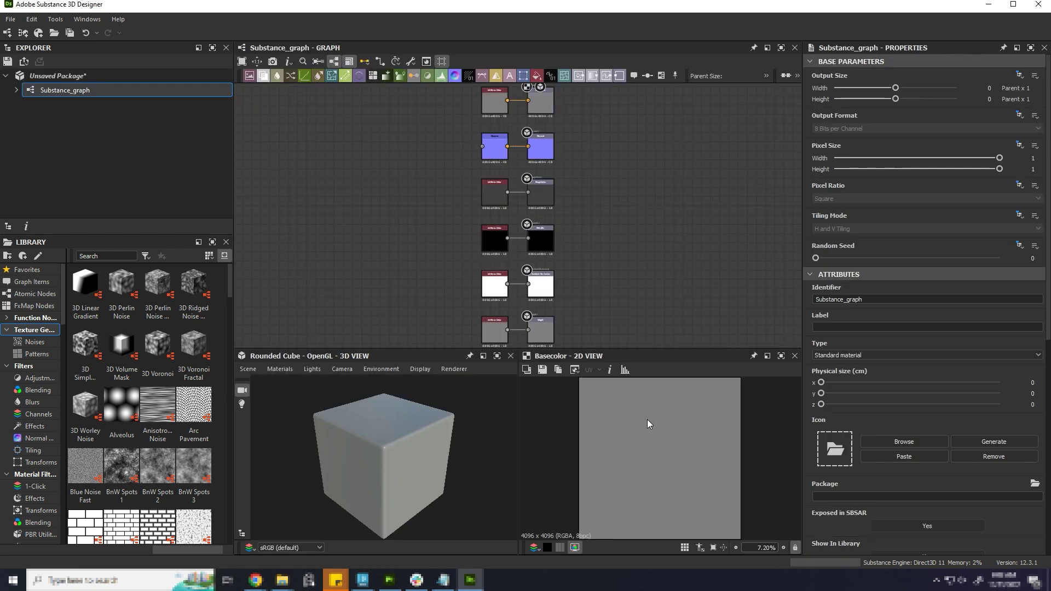
Import the baked "shipmetalness and roughness" image from the Combined texture folder into the graph as a bitmap
click(282, 580)
click(326, 531)
drag(410, 81, 469, 308)
drag(444, 410, 346, 214)
click(366, 233)
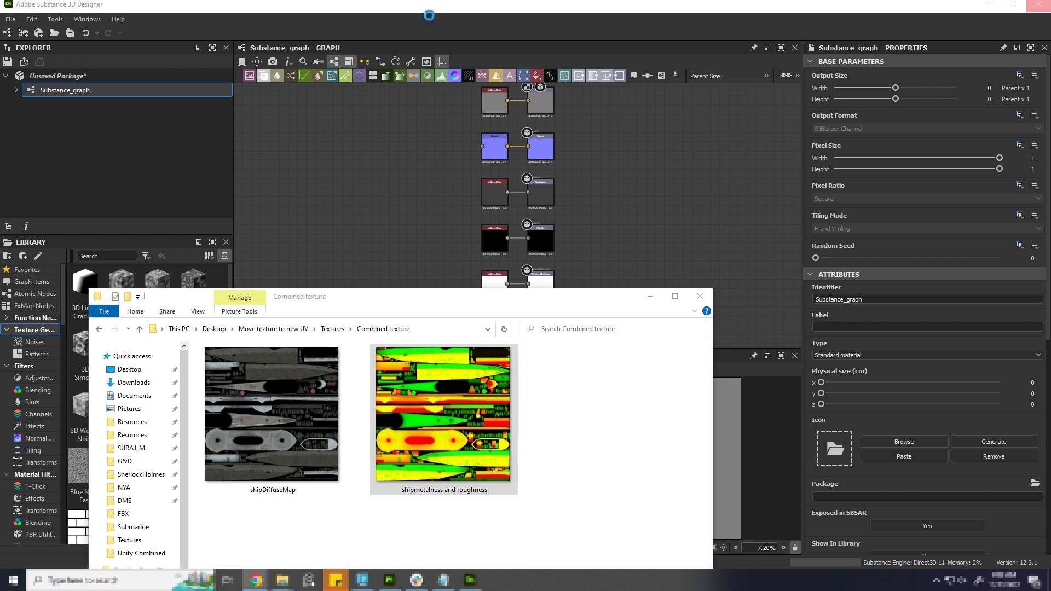
click(443, 13)
scroll(379, 216, up, 4)
middle_drag(380, 217, 464, 227)
scroll(377, 211, up, 4)
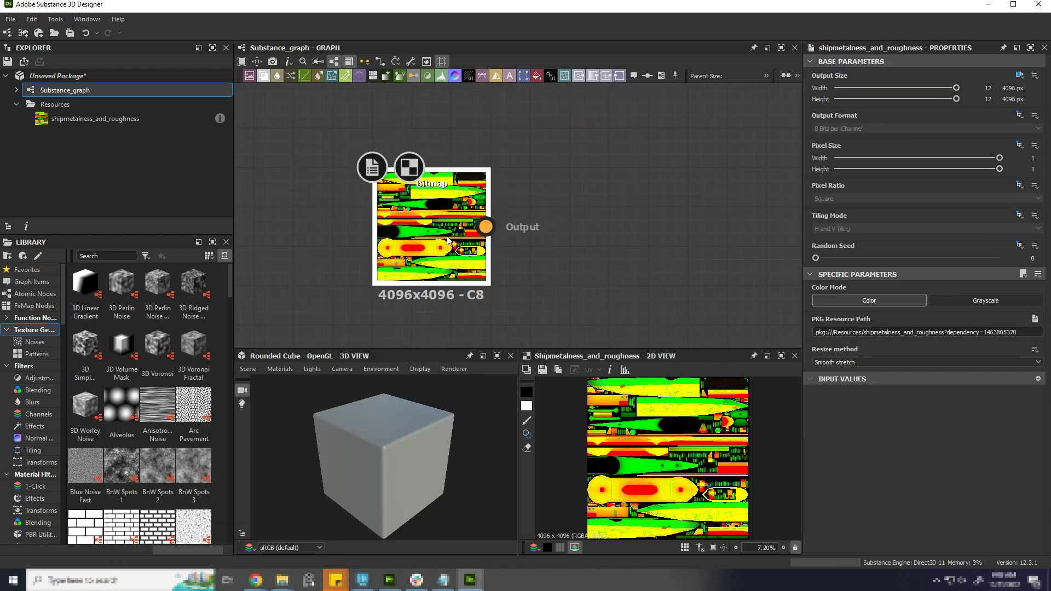
Add an RGBA Split node fed by the output of the metalness and roughness bitmap
drag(476, 230, 543, 208)
text(rgb)
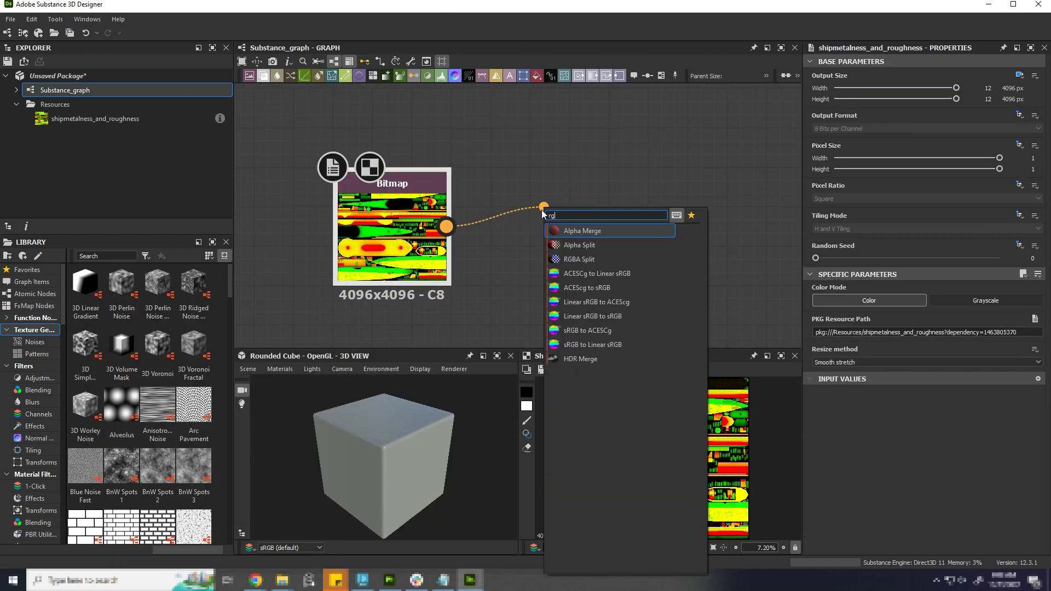
click(578, 258)
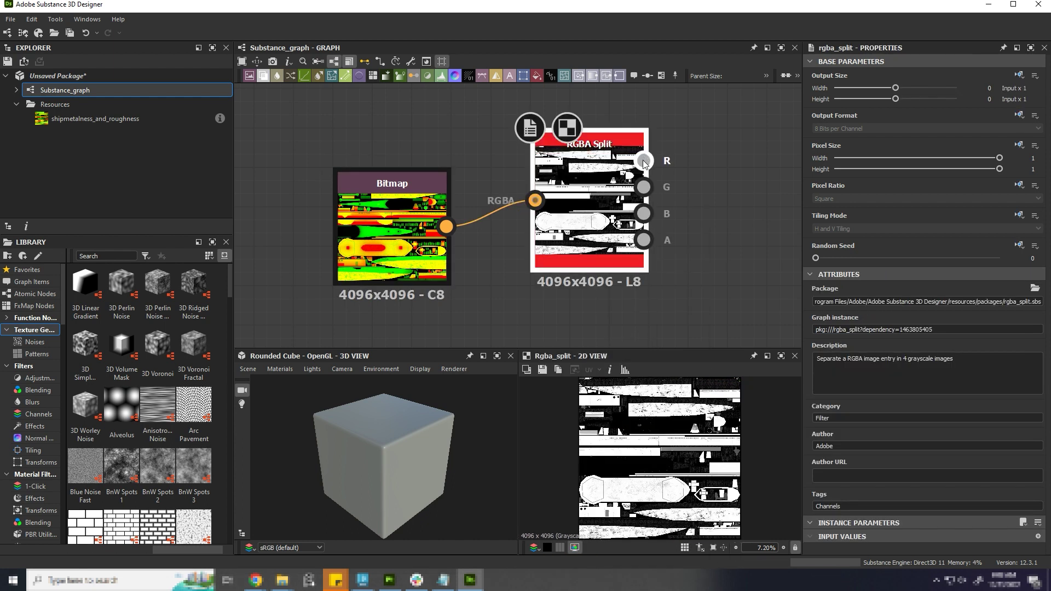
Preview the RGBA Split node's green, blue and alpha outputs to examine which channels hold data
click(646, 188)
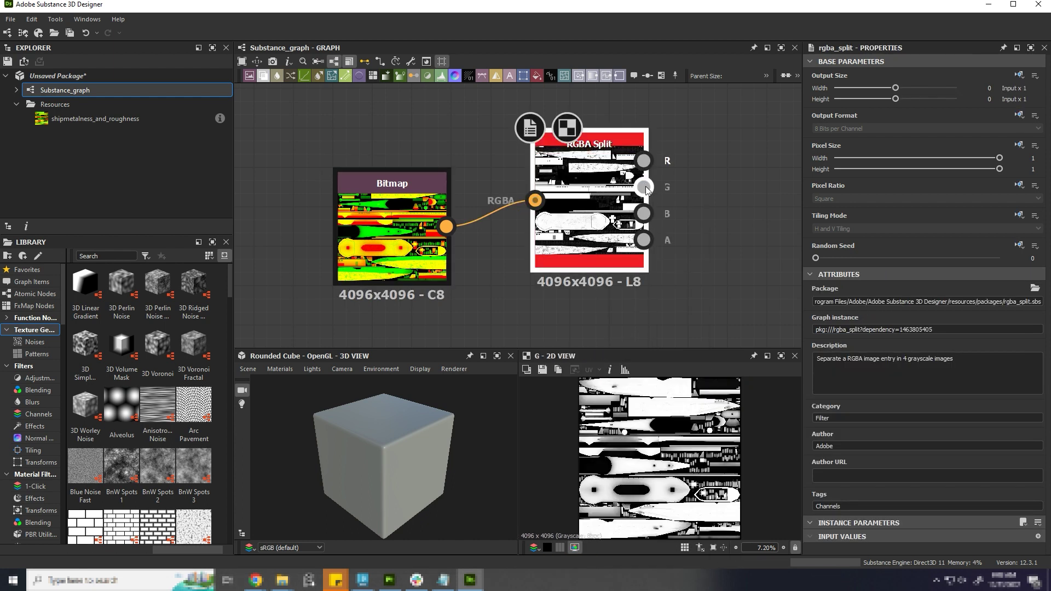
click(644, 214)
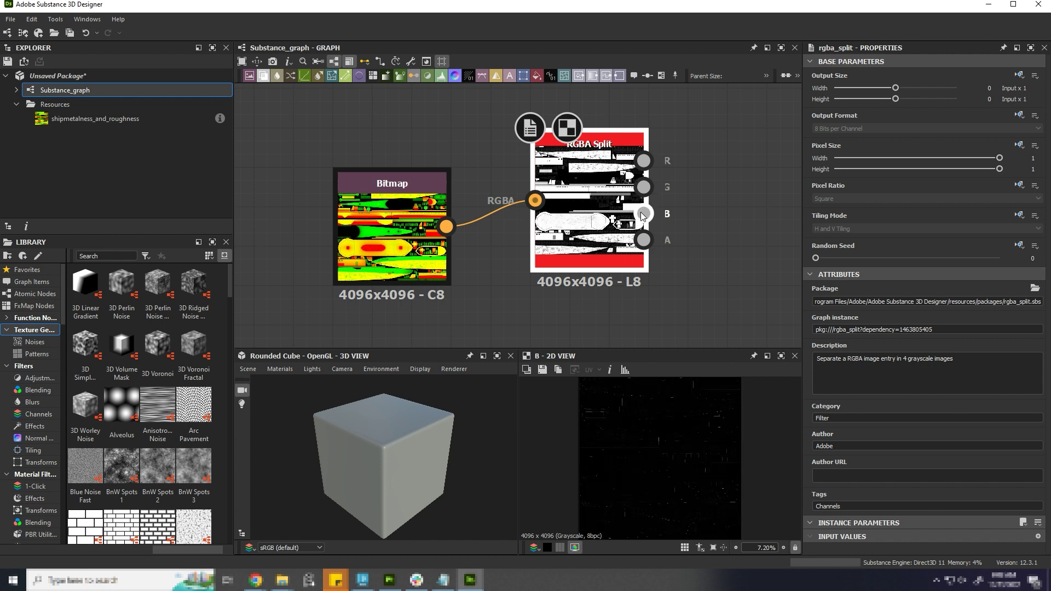
click(645, 240)
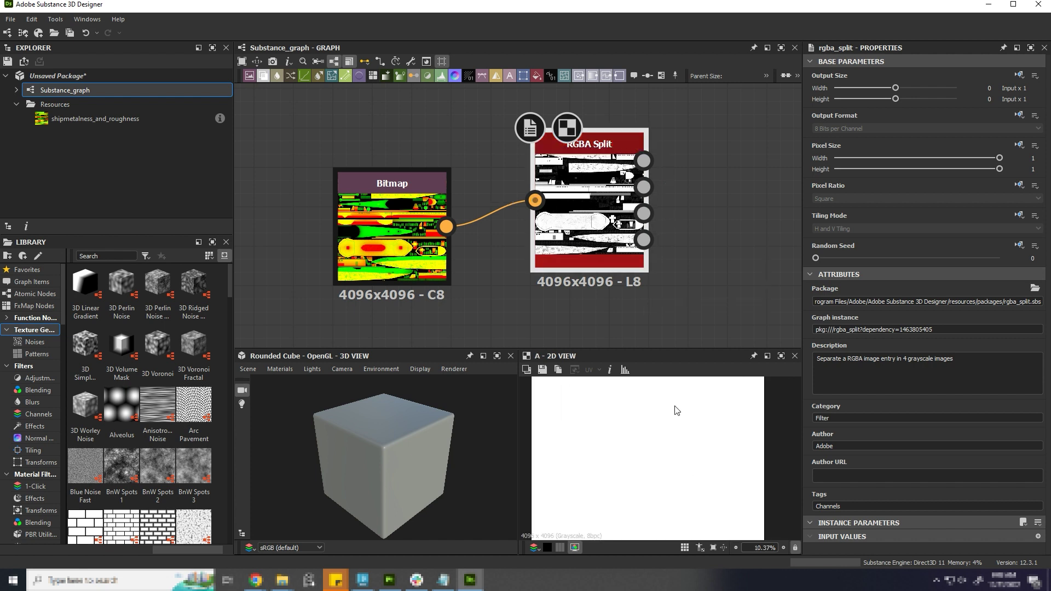
click(645, 212)
scroll(652, 455, up, 5)
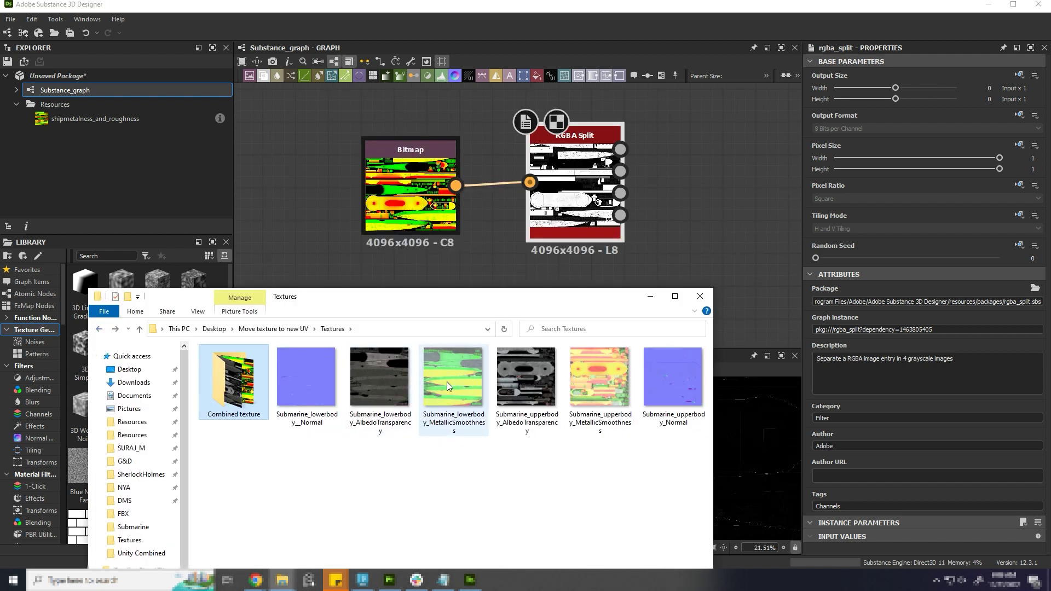
Import Submarine_lowerbody_MetallicSmoothness, feed it into the RGBA Split node, preview the split channels and rearrange the bitmaps
drag(447, 382, 399, 301)
scroll(488, 264, down, 1)
middle_drag(488, 263, 494, 198)
drag(466, 229, 529, 134)
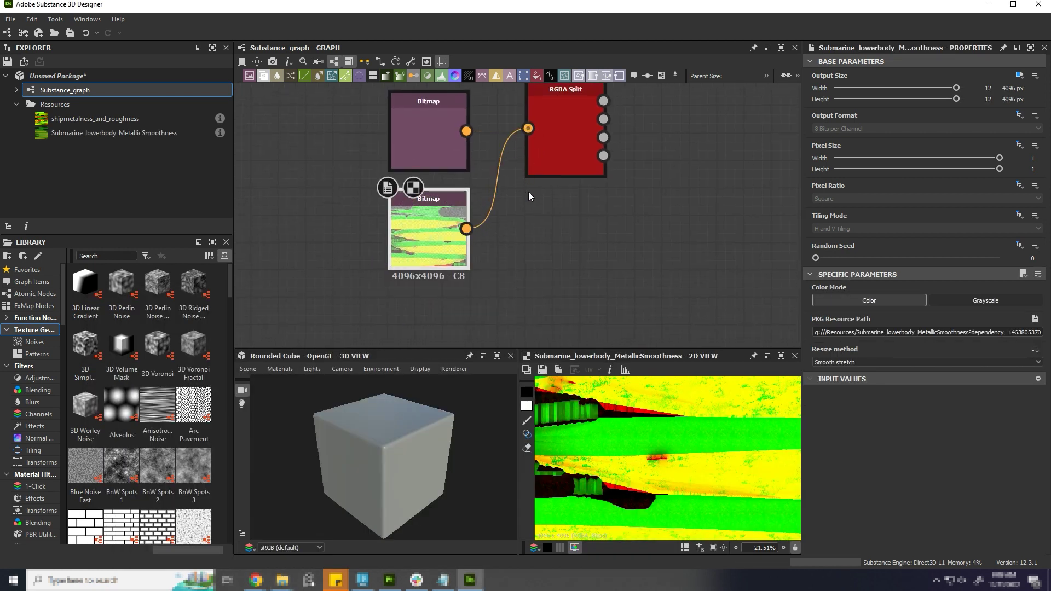
click(605, 101)
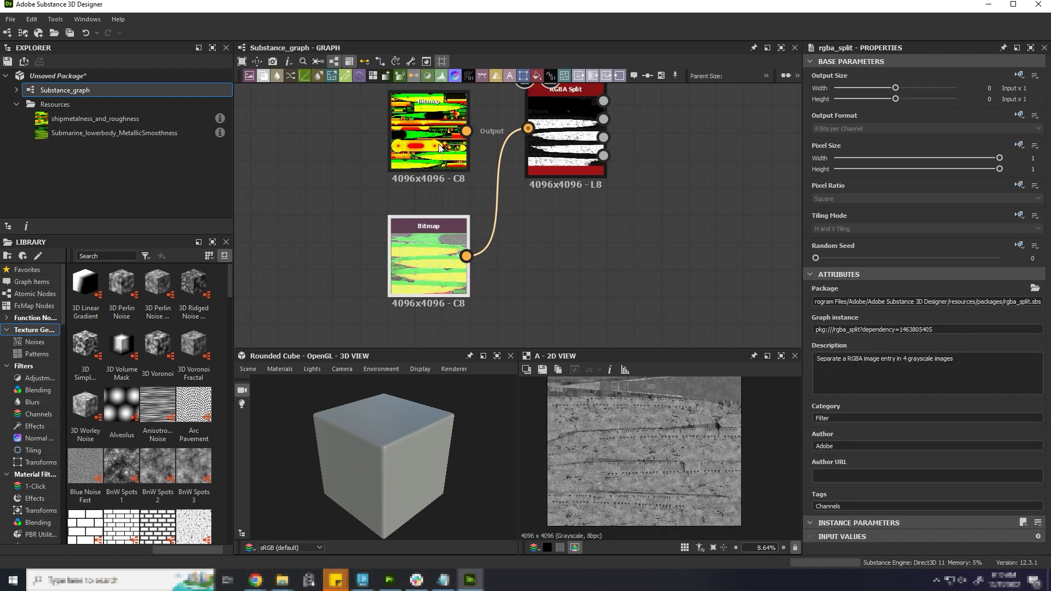
drag(429, 143, 268, 157)
drag(417, 268, 401, 224)
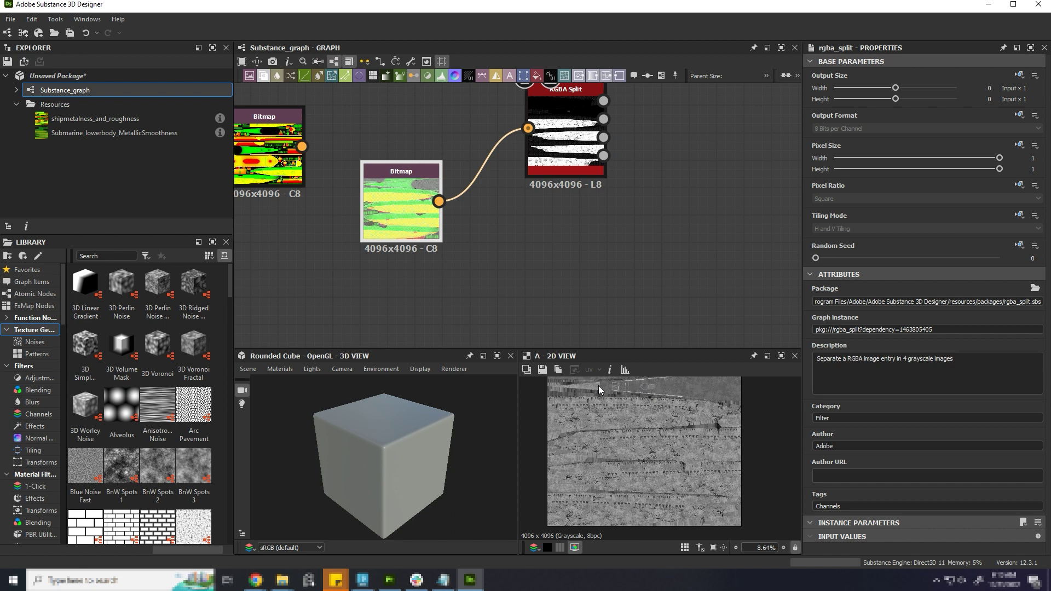
Save the previewed alpha channel in the Textures folder as a PNG named "lower body roughness"
click(542, 369)
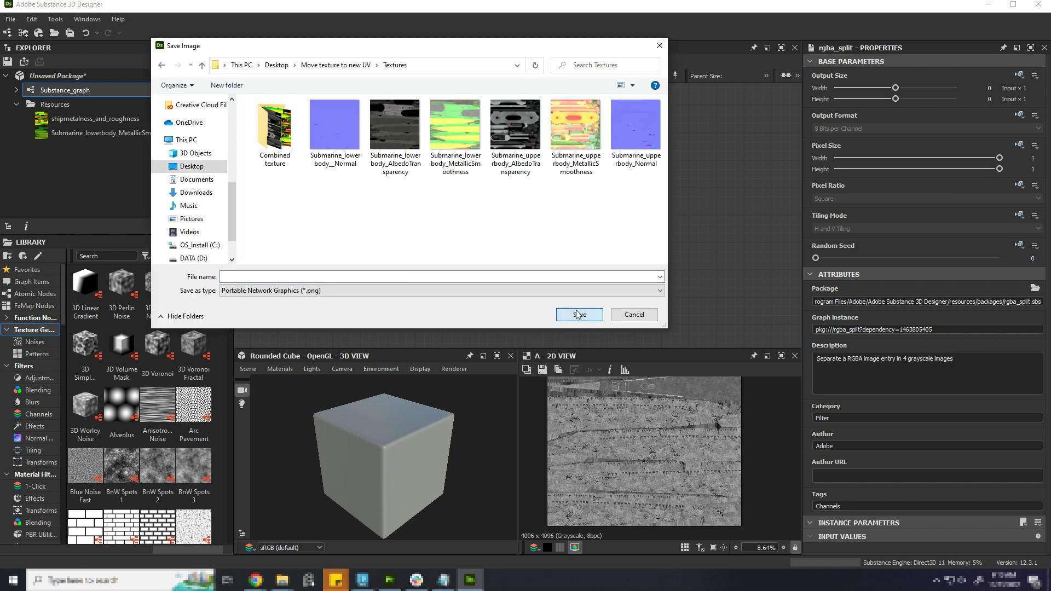
click(392, 276)
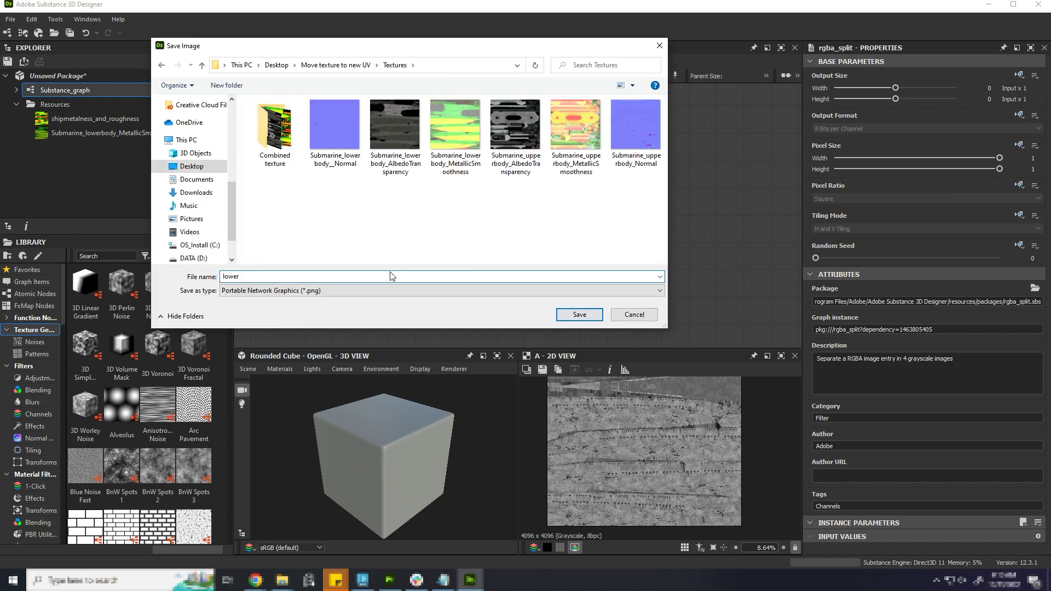
text(lower body roughness)
click(585, 316)
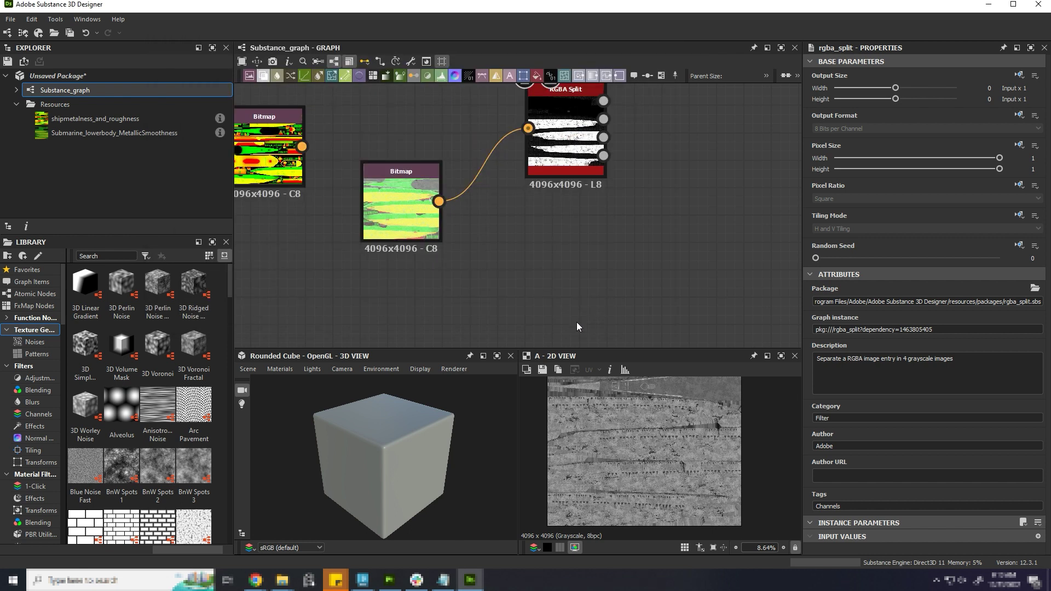
Import Submarine_upperbody_MetallicSmoothness into the graph and connect it to the RGBA Split node in place of the lower body bitmap
key(alt+Tab)
drag(675, 196, 754, 274)
drag(729, 227, 402, 254)
drag(439, 283, 534, 129)
drag(419, 202, 391, 106)
drag(423, 268, 450, 214)
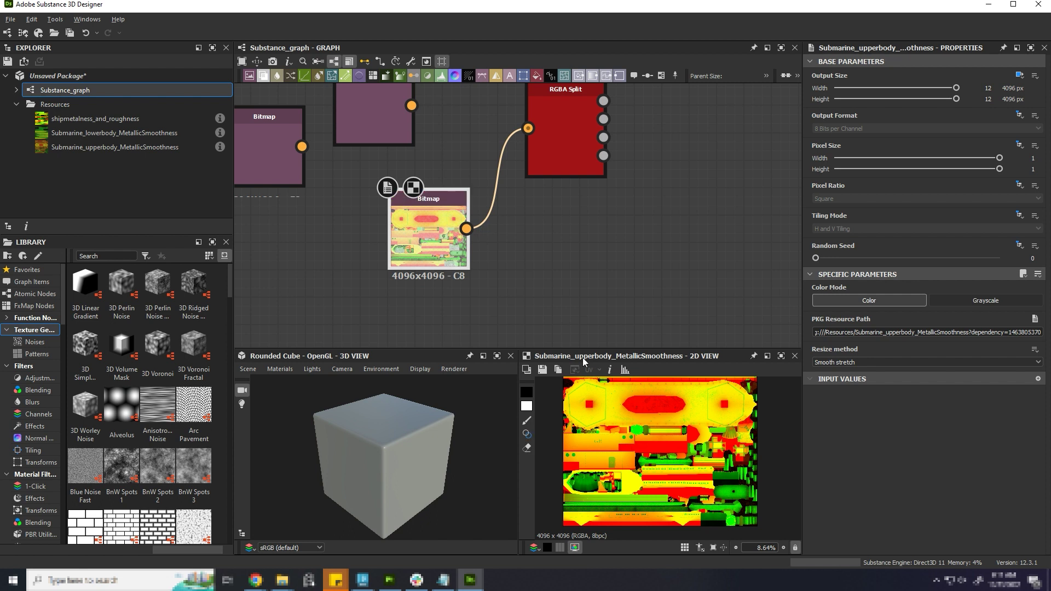
Preview the upper body's alpha output and save it in the Textures folder as "upper body roughness" PNG
click(606, 157)
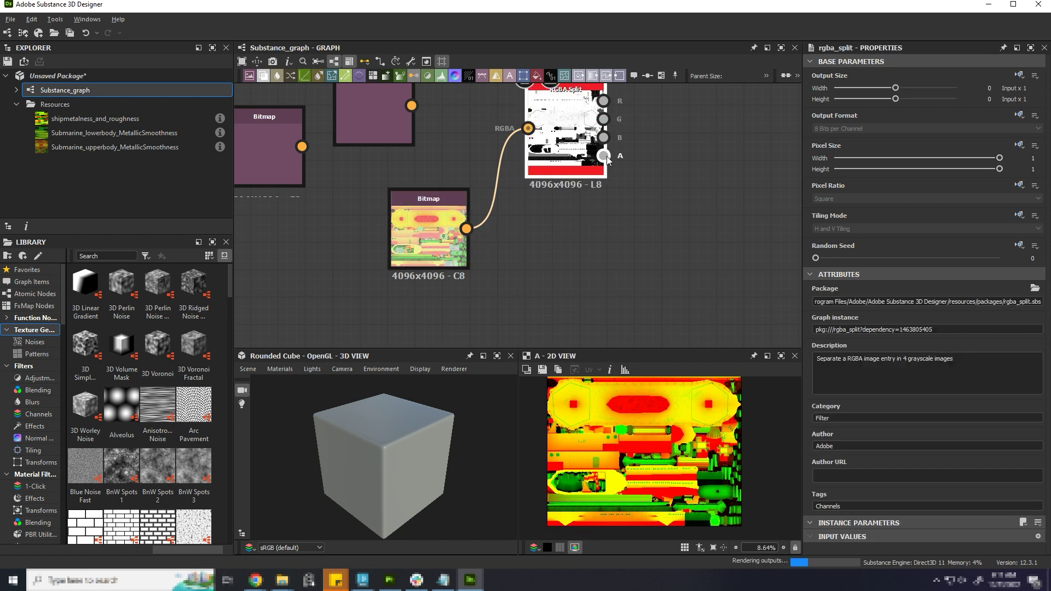
click(542, 370)
click(335, 136)
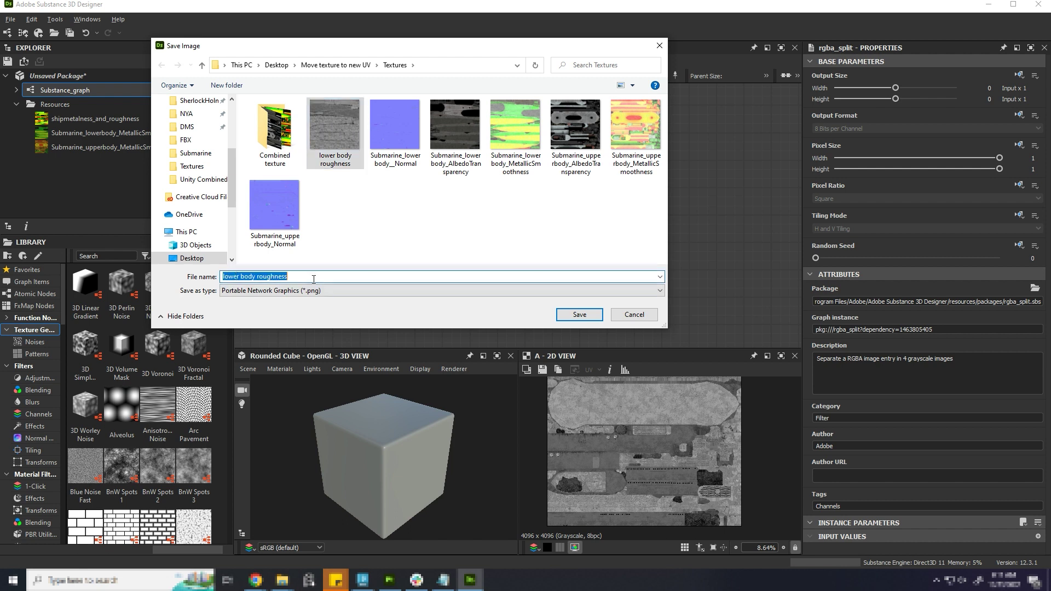
click(239, 276)
drag(239, 277, 172, 264)
text(upp)
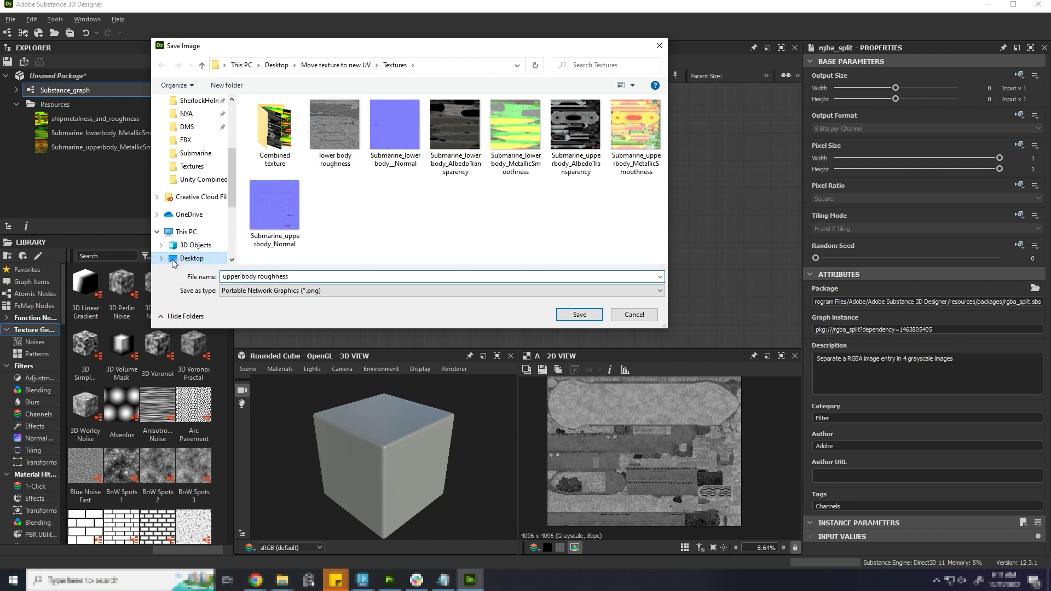
click(579, 314)
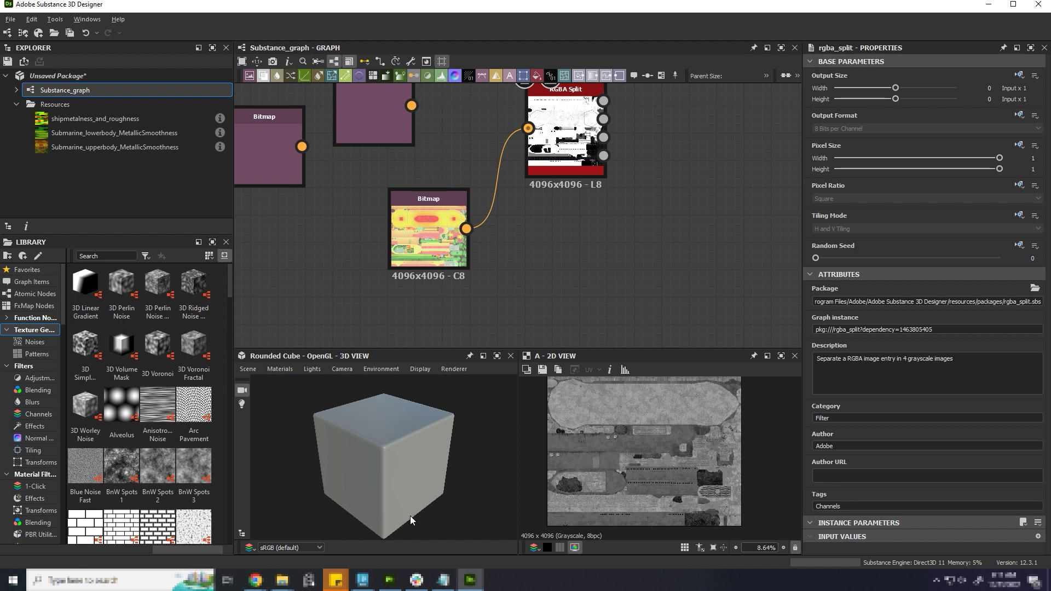
Switch to 3ds Max, replace the MetallicSmoothness bitmaps with the extracted lower and upper body roughness images, and inspect the ship
key(alt+Tab)
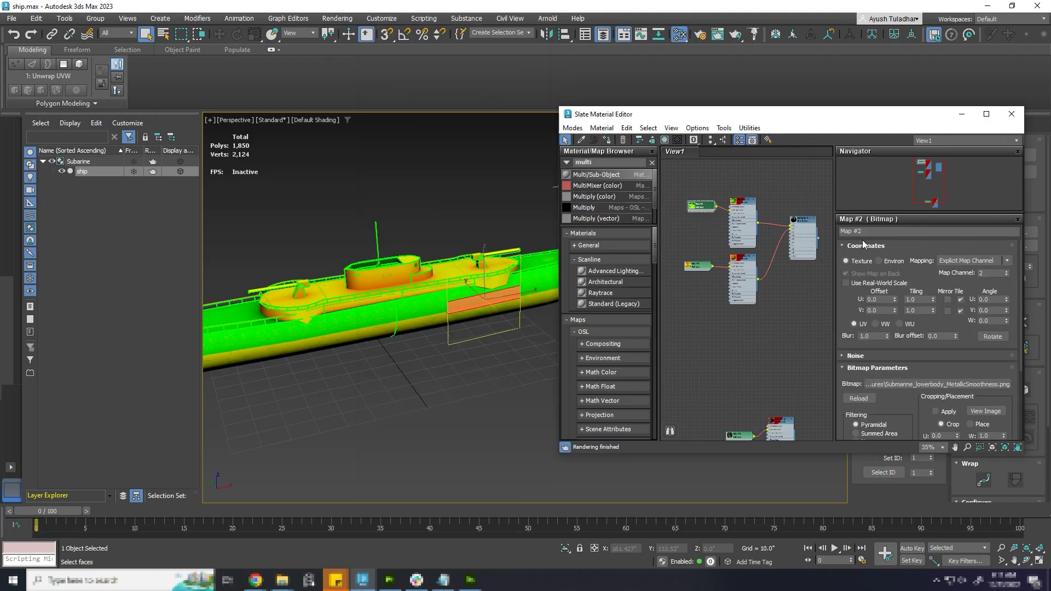
alt+middle_drag(405, 263, 471, 273)
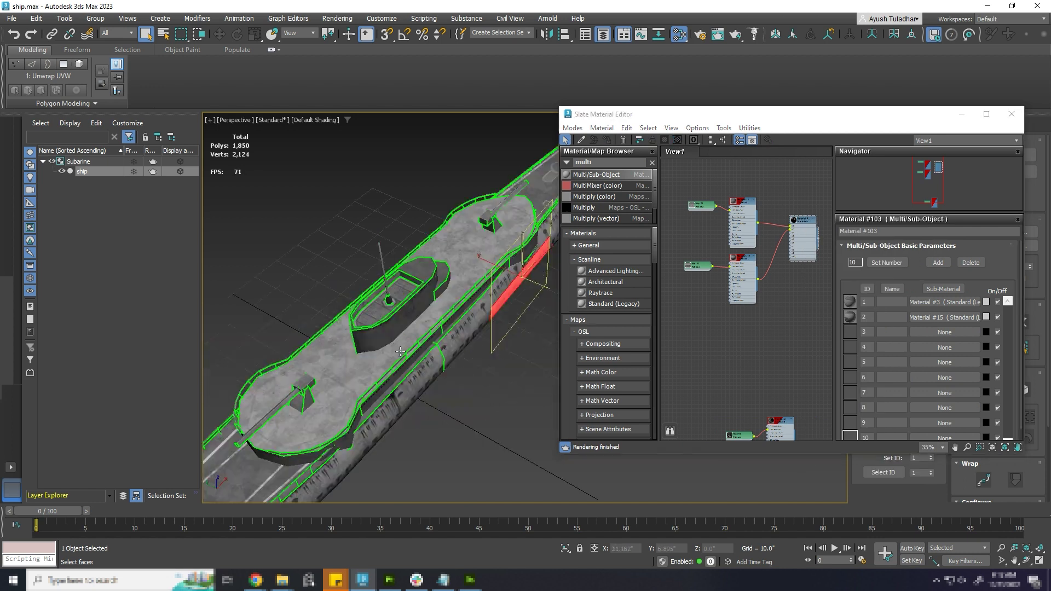
drag(803, 219, 806, 220)
Bake the ship's roughness with Render To Texture as shiproughness in the Combined texture folder
drag(767, 114, 609, 101)
click(337, 20)
click(362, 237)
drag(548, 122, 549, 202)
click(481, 158)
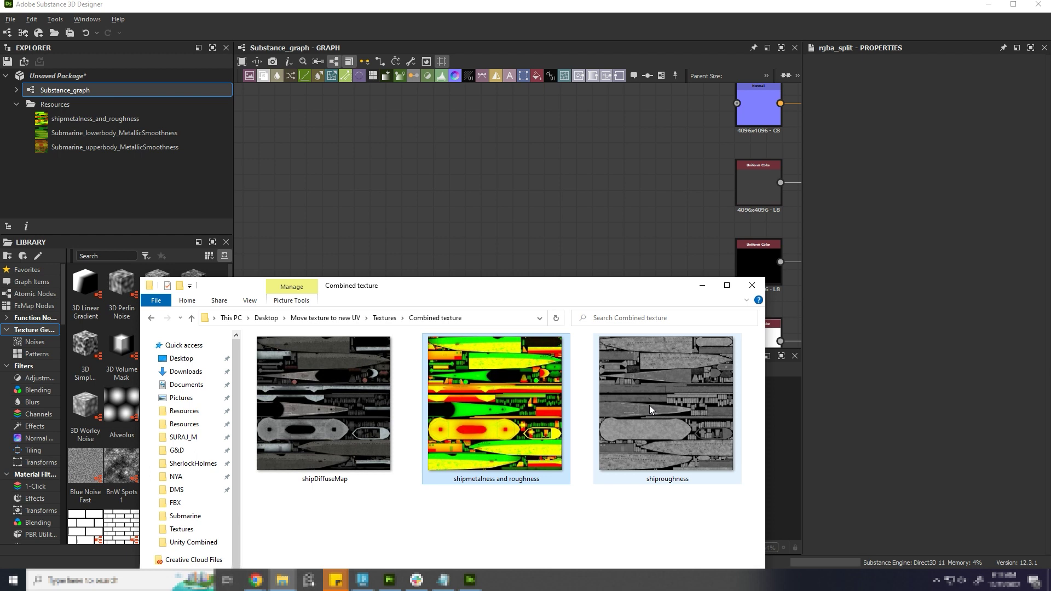
Import both shiproughness.jpg and "shipmetalness and roughness.jpg" from the Combined texture folder into the Substance 3D Designer graph
mouse_move(649, 405)
mouse_down()
mouse_move(604, 257)
mouse_move(525, 161)
mouse_up()
click(550, 182)
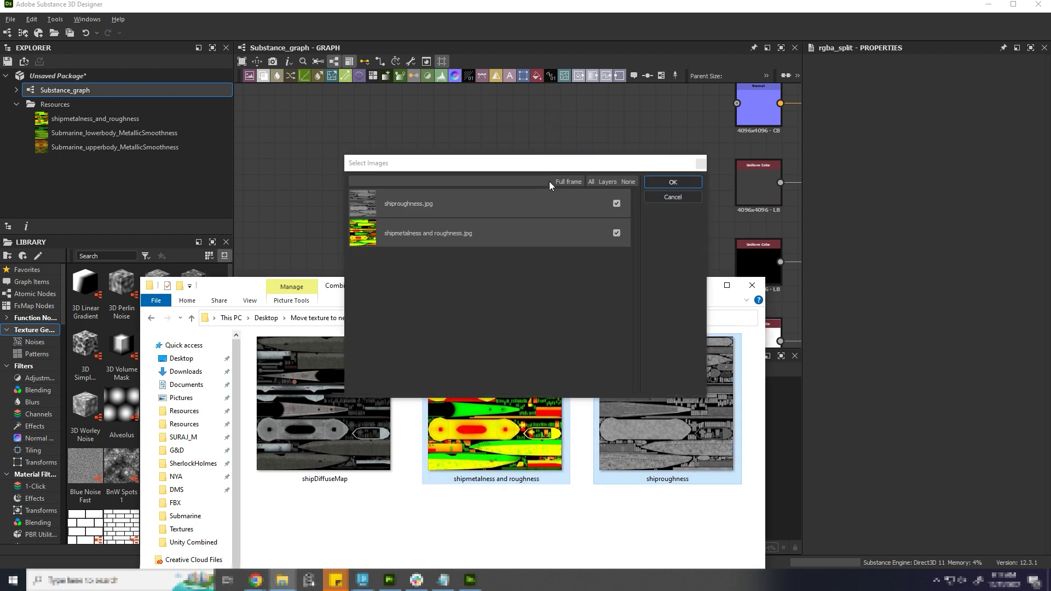
click(673, 182)
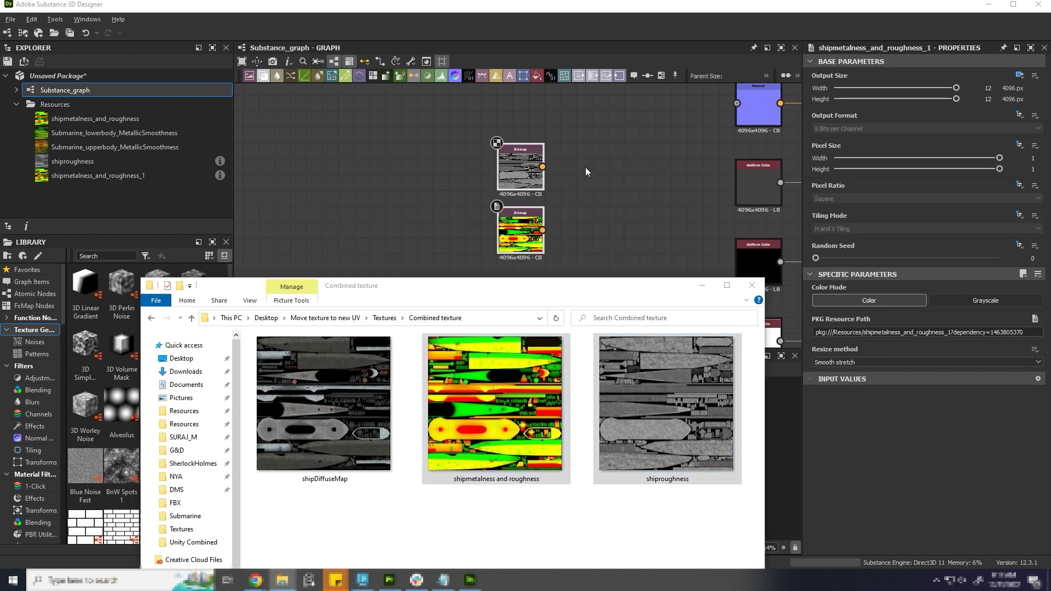
Add an RGBA Merge node and arrange the two imported ship bitmaps to its left
key(space)
text(rgba)
key(Return)
drag(483, 218, 587, 191)
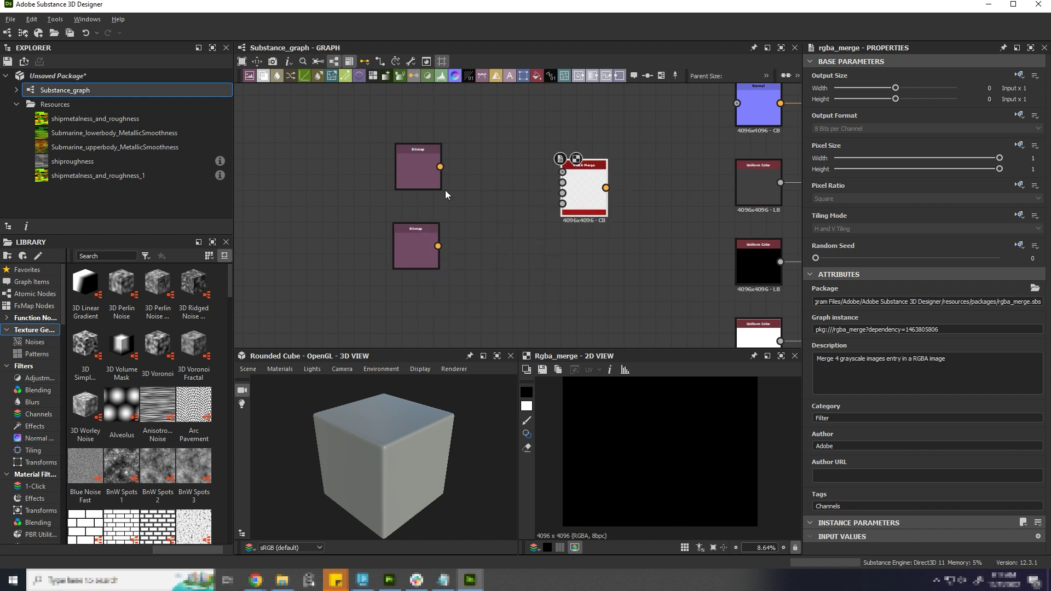
click(427, 178)
drag(417, 246, 299, 256)
middle_drag(337, 251, 399, 252)
drag(475, 174, 364, 176)
click(365, 254)
Add an RGBA Split node to the metalness bitmap's output and move the shiproughness bitmap below it
drag(384, 256, 432, 237)
text(split)
key(Return)
drag(362, 179, 464, 322)
Connect the split's red and green outputs to the matching RGBA Merge inputs, and preview the blue and alpha outputs
drag(478, 220, 626, 184)
drag(479, 242, 494, 224)
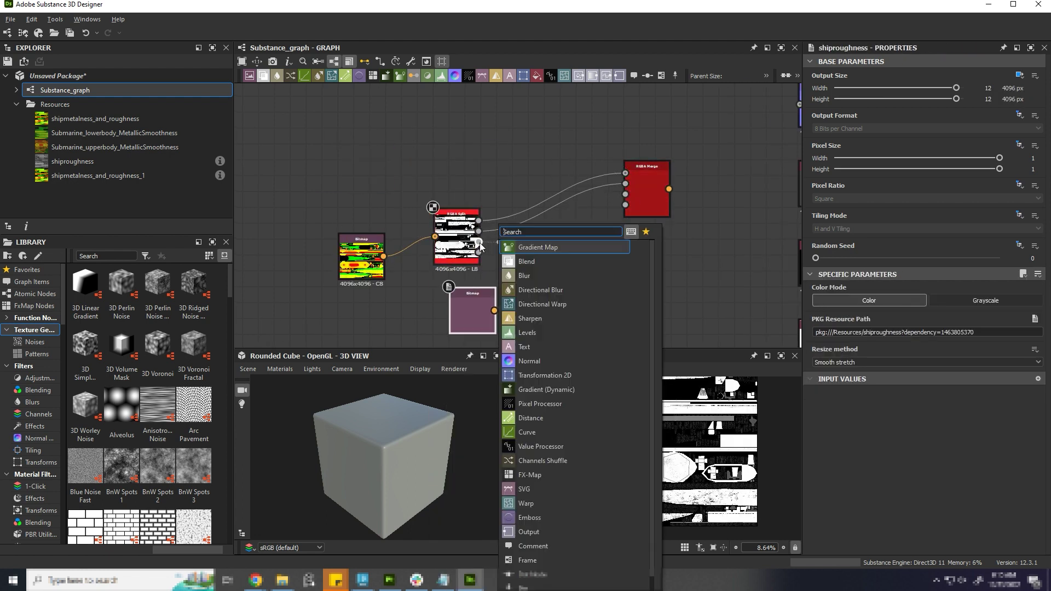
double_click(478, 242)
double_click(479, 253)
Connect the shiproughness bitmap to the RGBA Merge node's alpha input and set the bitmap's color mode to Grayscale
click(468, 309)
drag(495, 310, 625, 205)
click(958, 300)
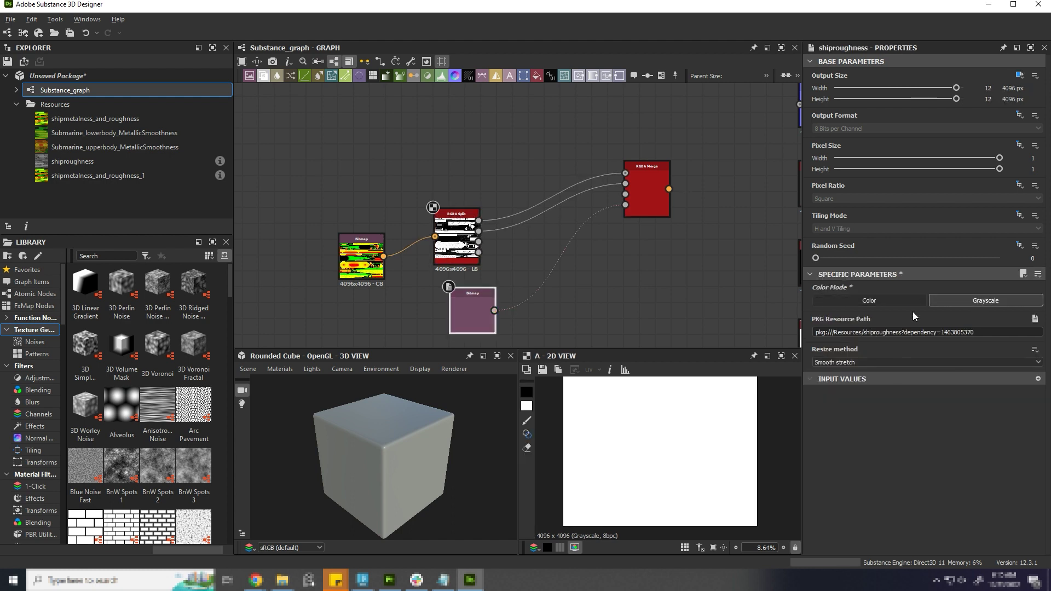
Move the shiproughness bitmap and the RGBA Merge node closer to the RGBA Split node, and preview the merged output in the 2D view
drag(487, 289, 488, 272)
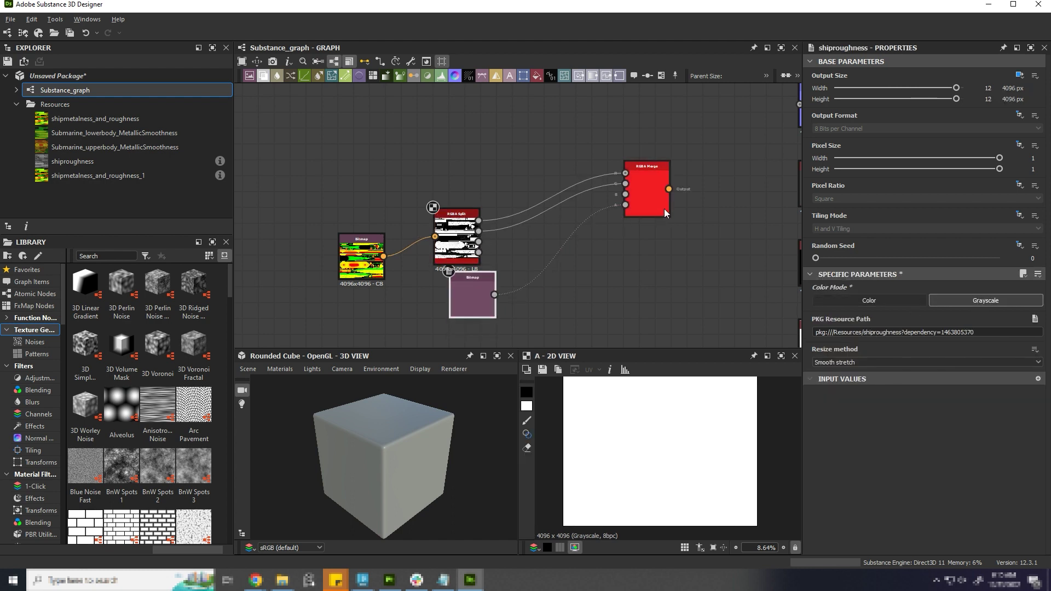
drag(633, 201, 554, 223)
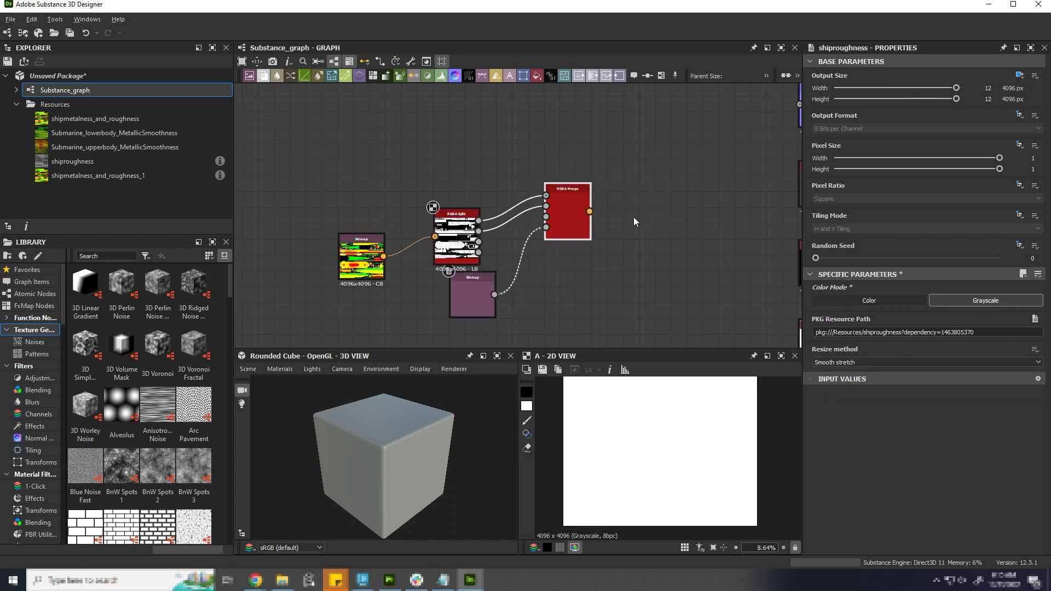
double_click(578, 205)
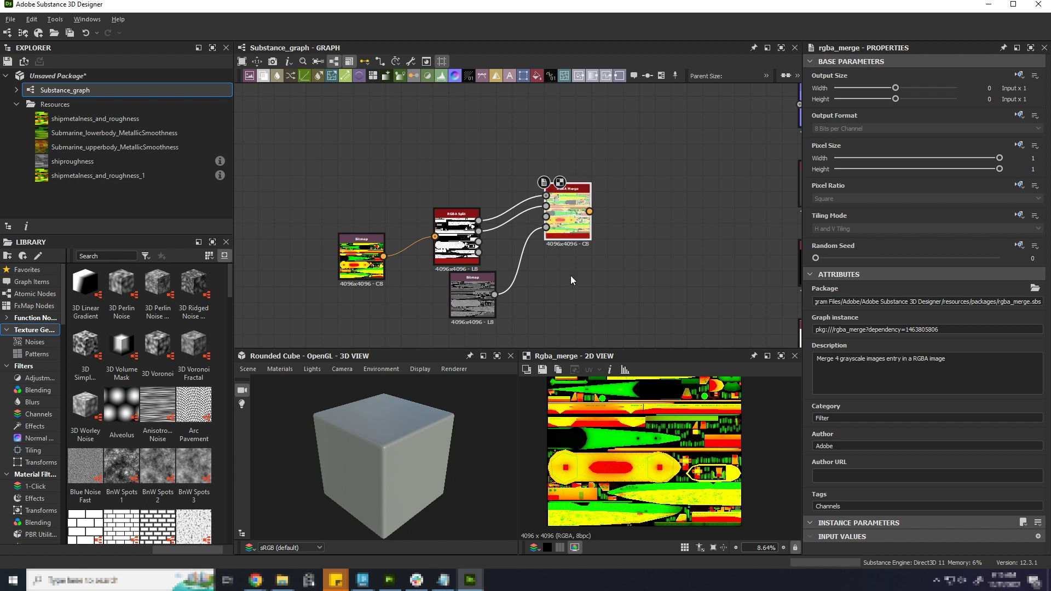
Save the merged RGBA image as the PNG file "rough metal AO" in the Combined texture folder
click(542, 370)
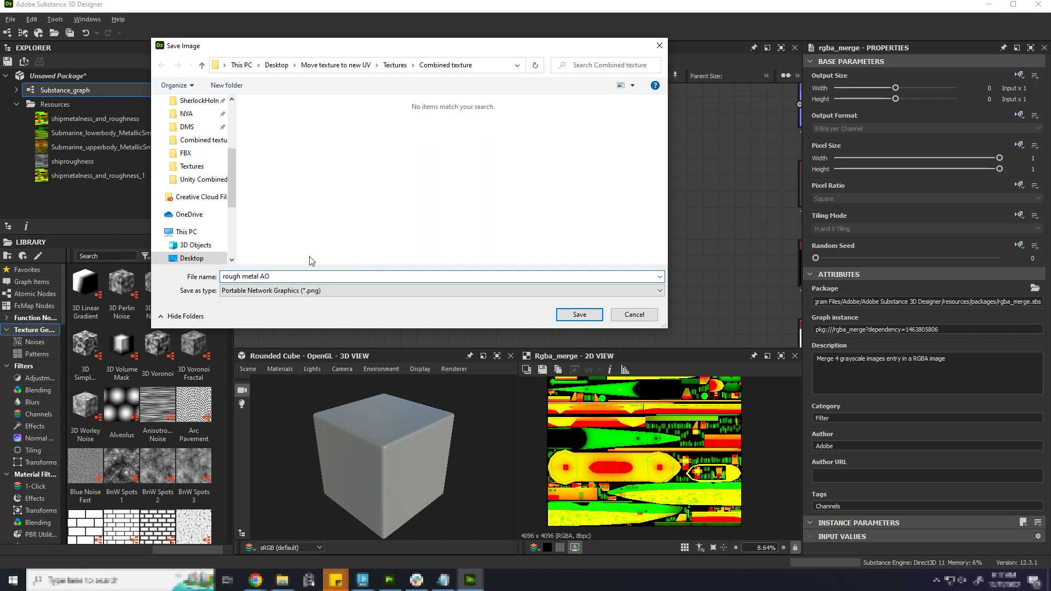
click(570, 314)
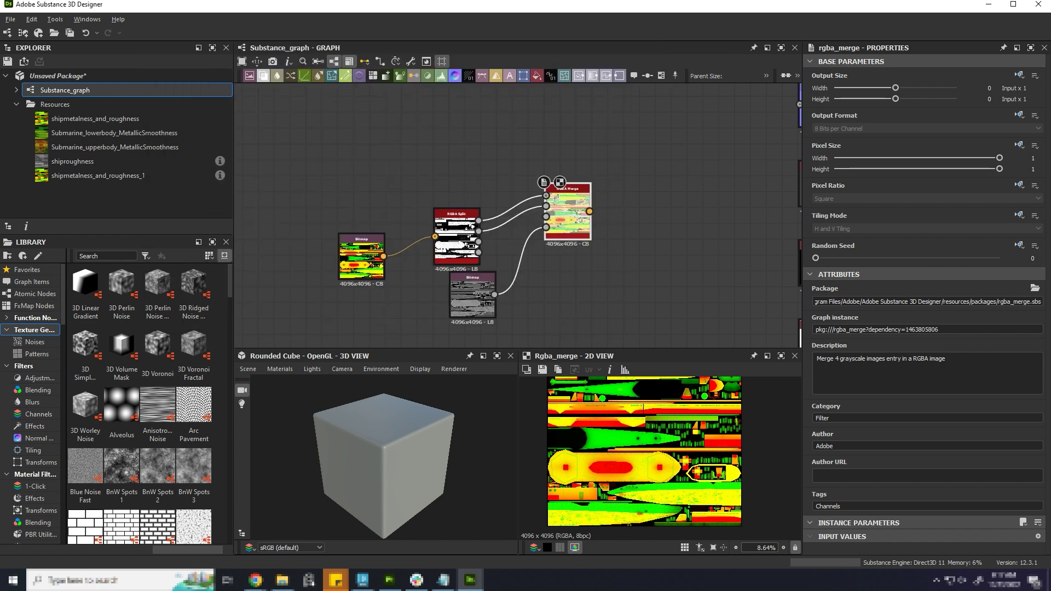
Switch to File Explorer and delete the "shipmetalness and roughness" image from the Combined texture folder
drag(1050, 87, 442, 70)
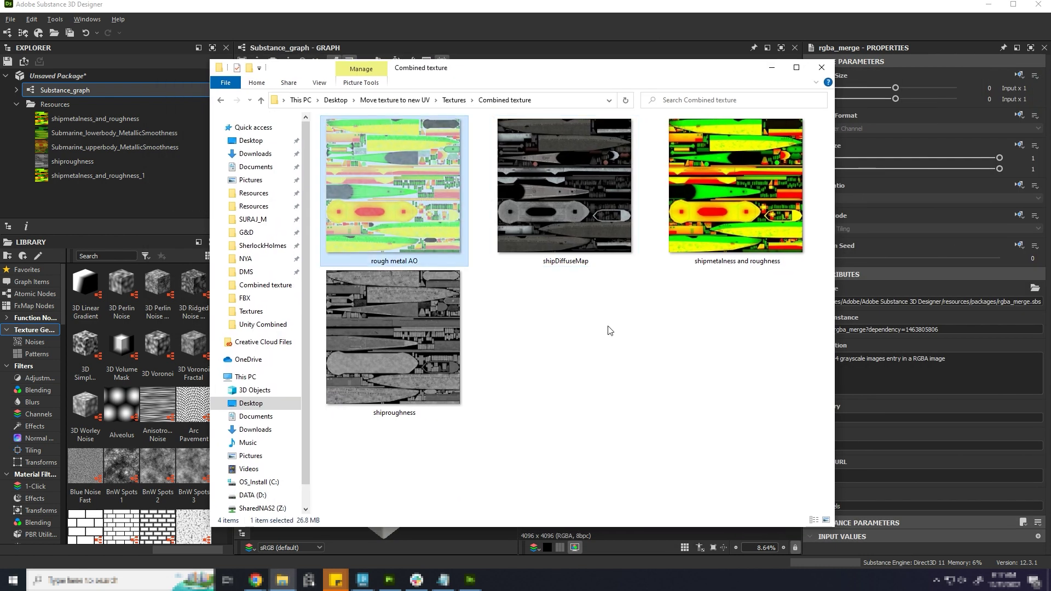
click(727, 211)
key(Delete)
right_click(596, 297)
click(624, 340)
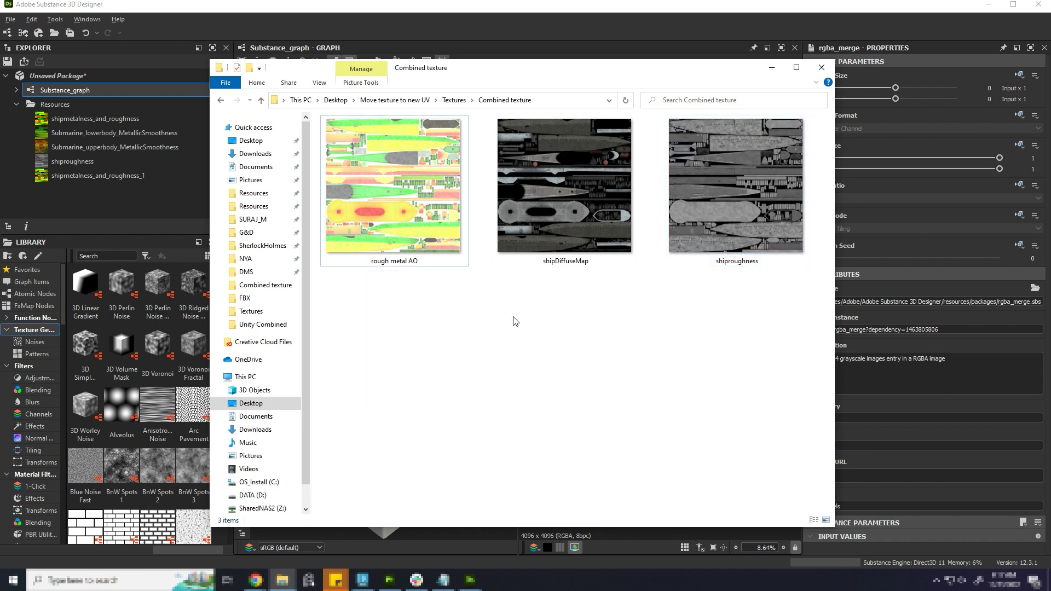